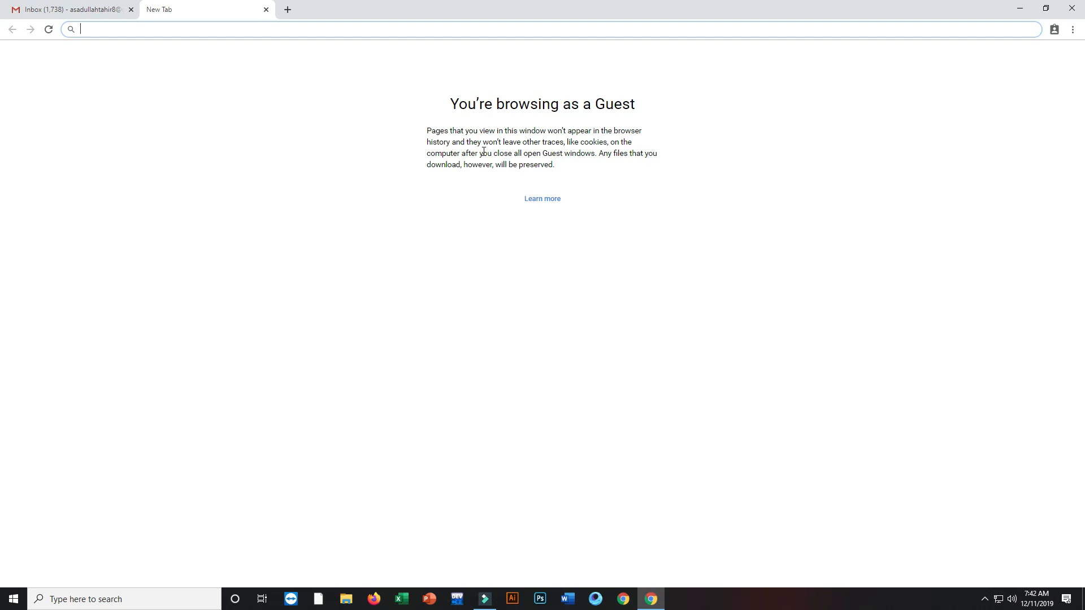
Step: Highlight the guest-mode explanation, glance at Gmail, and return to the guest new tab page
drag(554, 166, 448, 101)
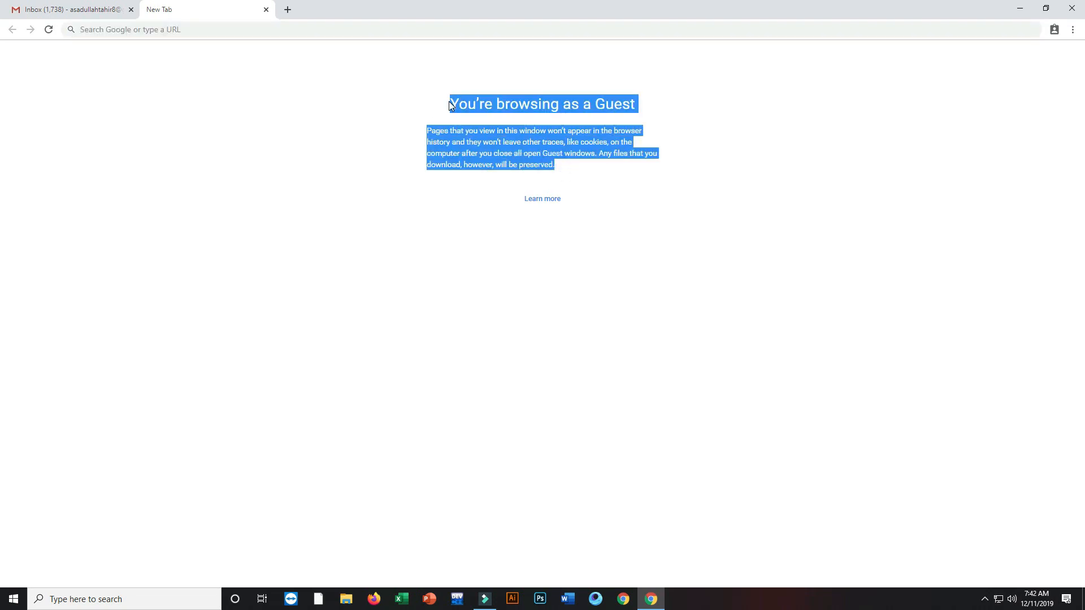
click(449, 102)
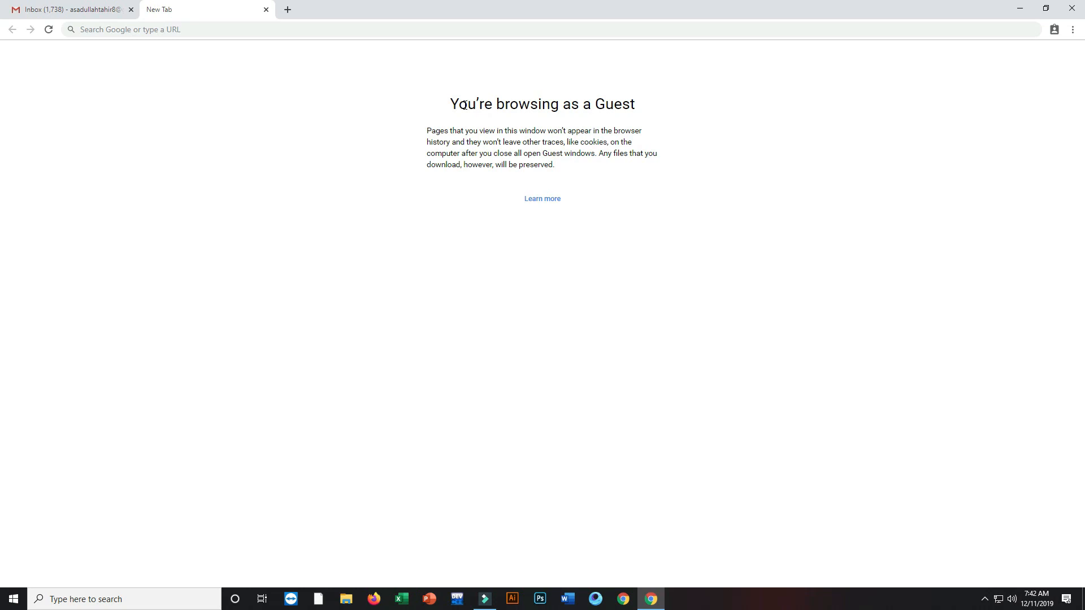
click(109, 9)
click(205, 8)
Step: Search Google for 'free wordpress hosting' and scroll down to the CloudAccess.net result
click(214, 27)
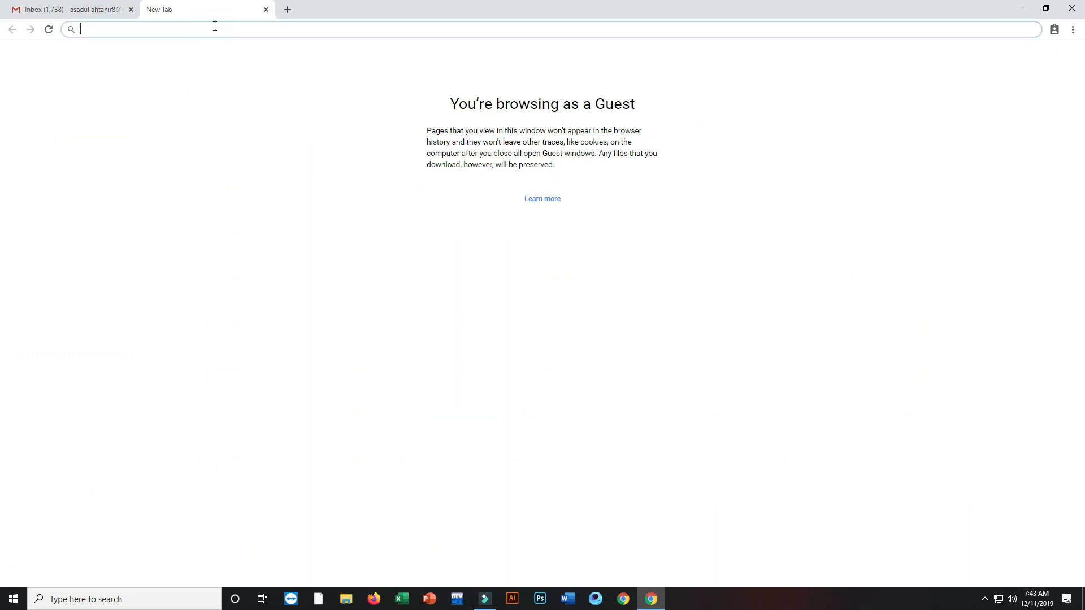
text(free w)
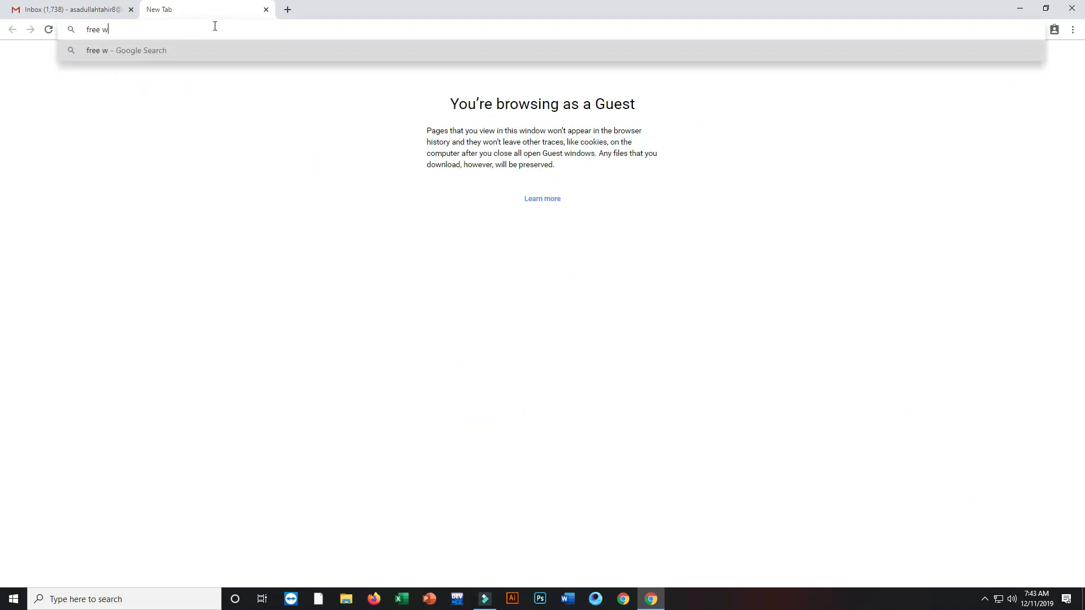
text(ordpress hosting)
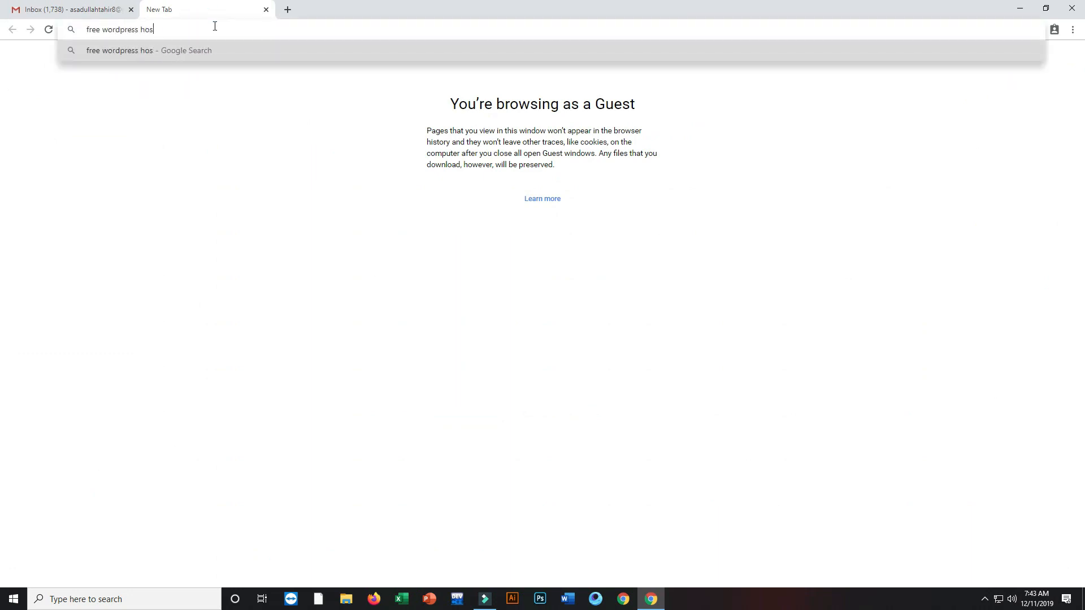
key(Return)
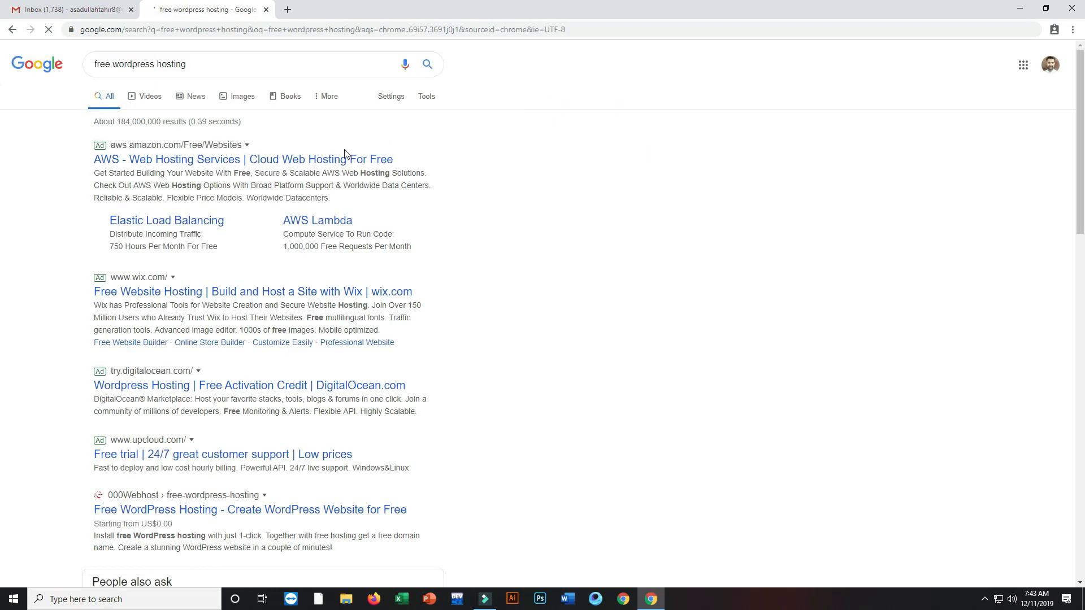
scroll(2, 107, down, 1)
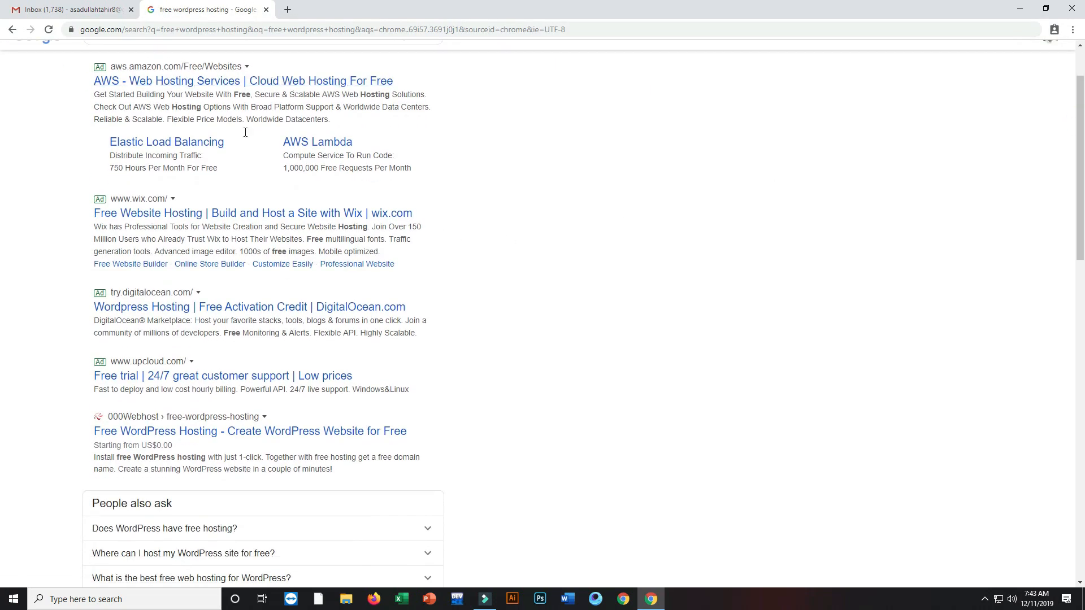
scroll(3, 299, down, 3)
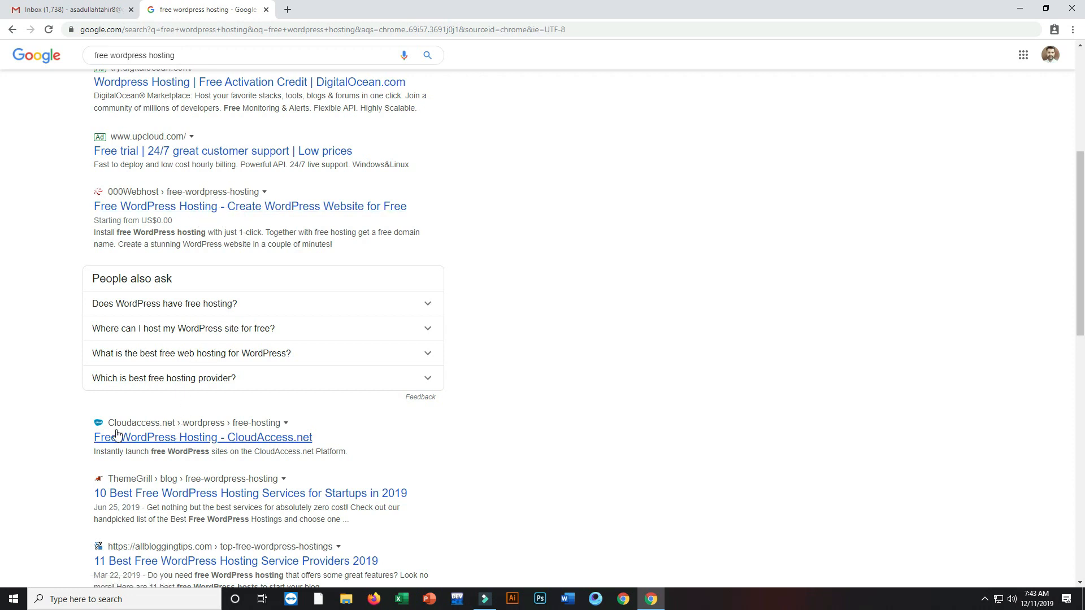
Step: Open the CloudAccess.net result in a new tab and reach its SIGN UP registration form
right_click(188, 439)
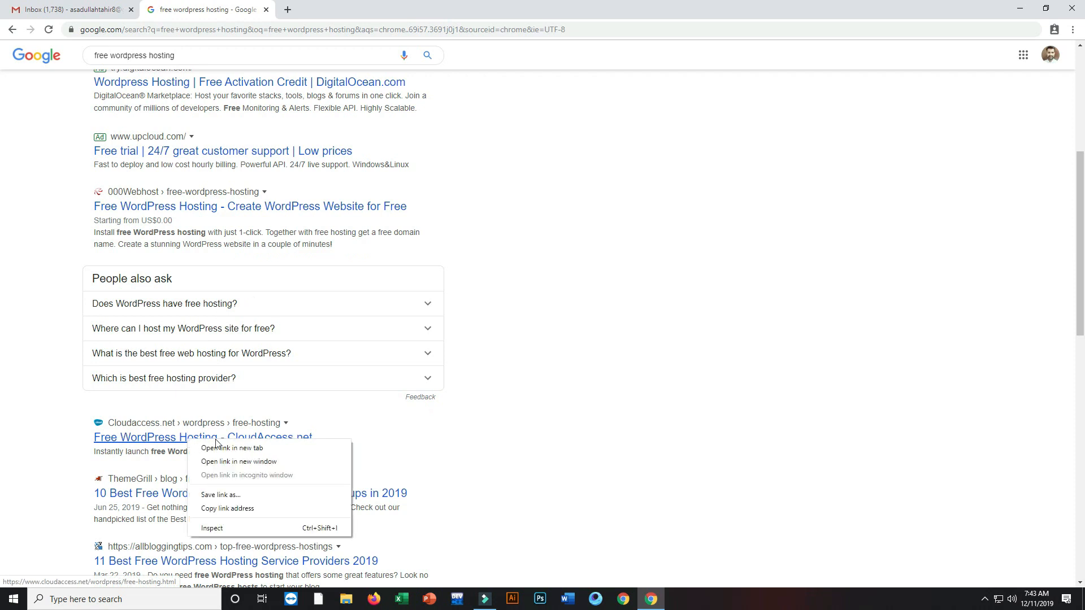
click(218, 449)
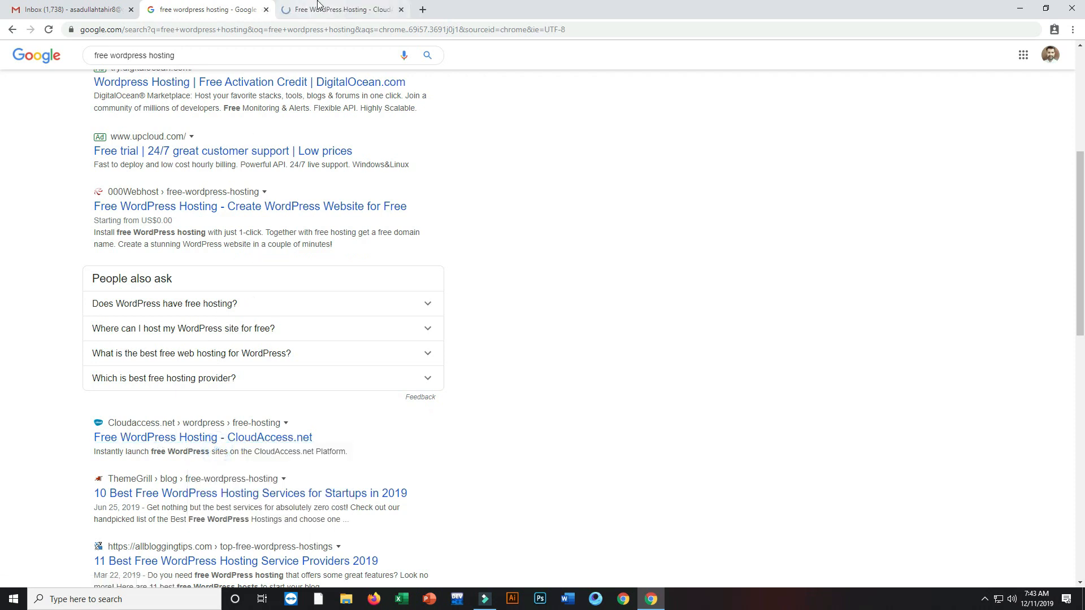
click(365, 6)
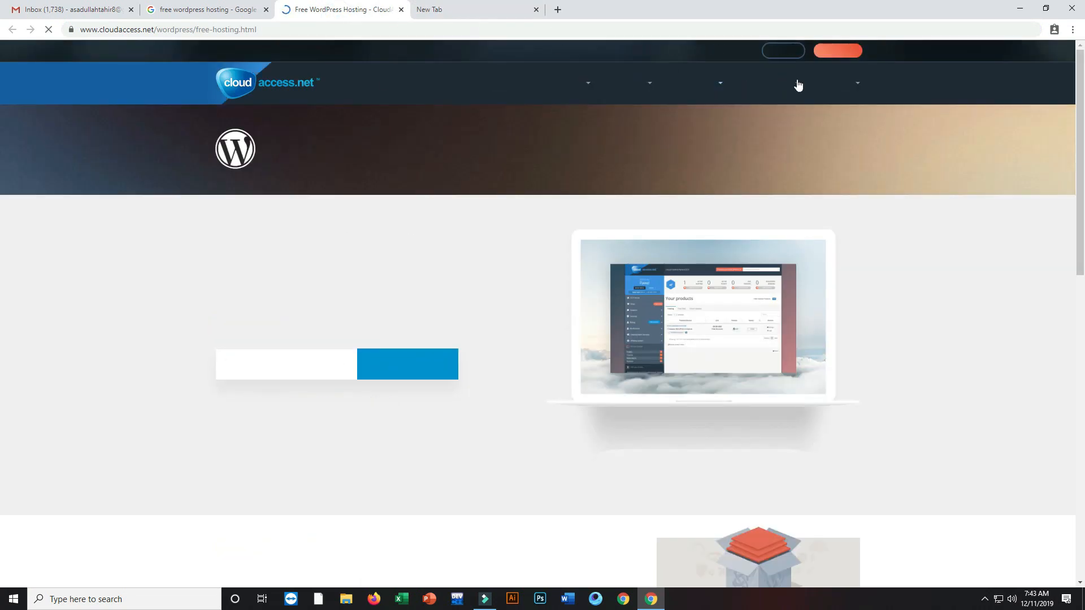
click(836, 52)
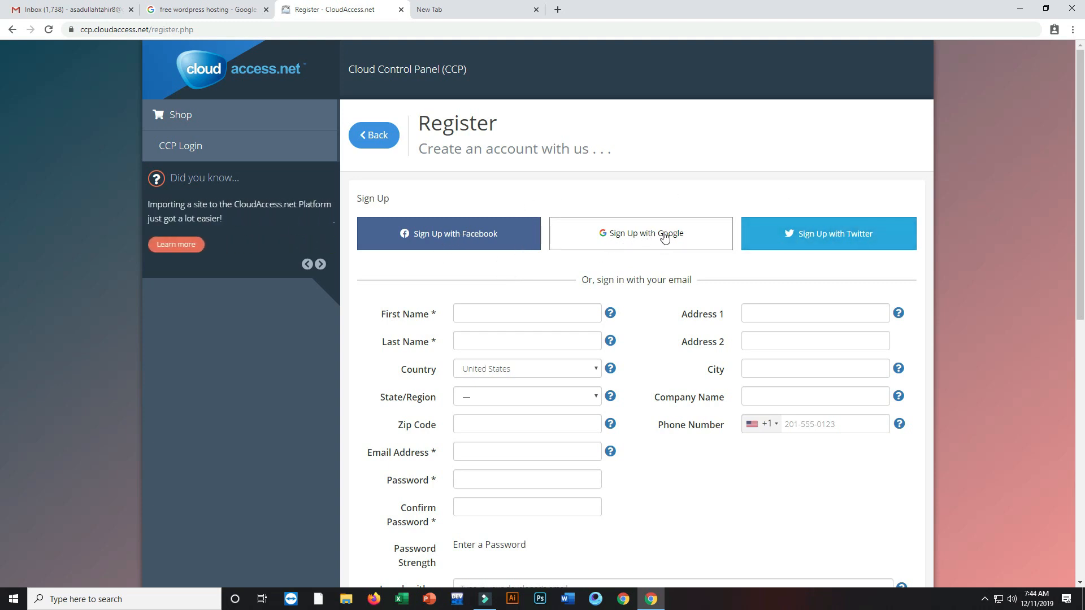
click(74, 9)
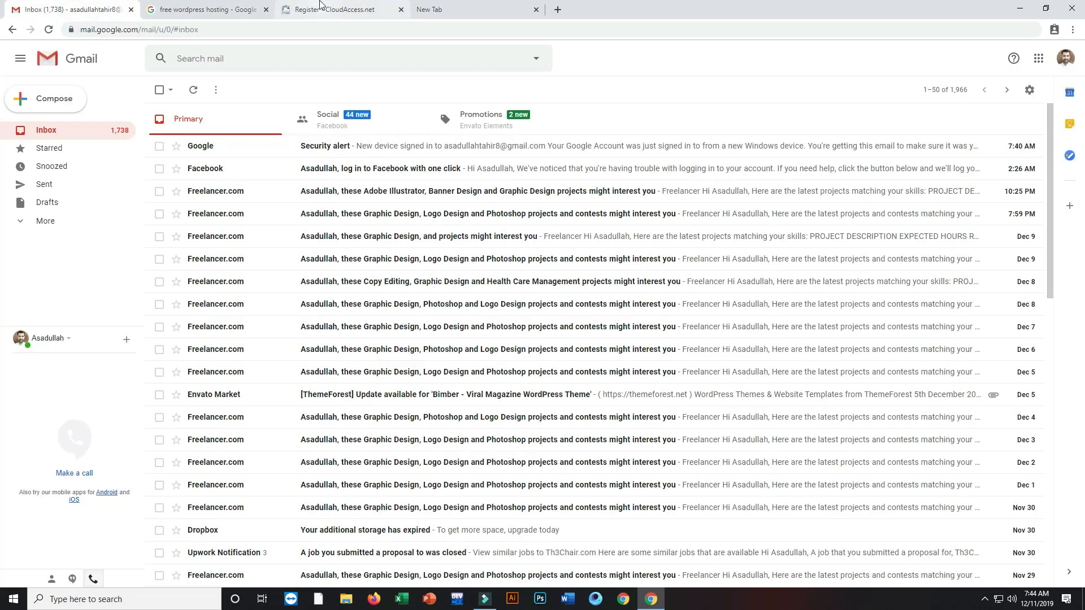
click(329, 5)
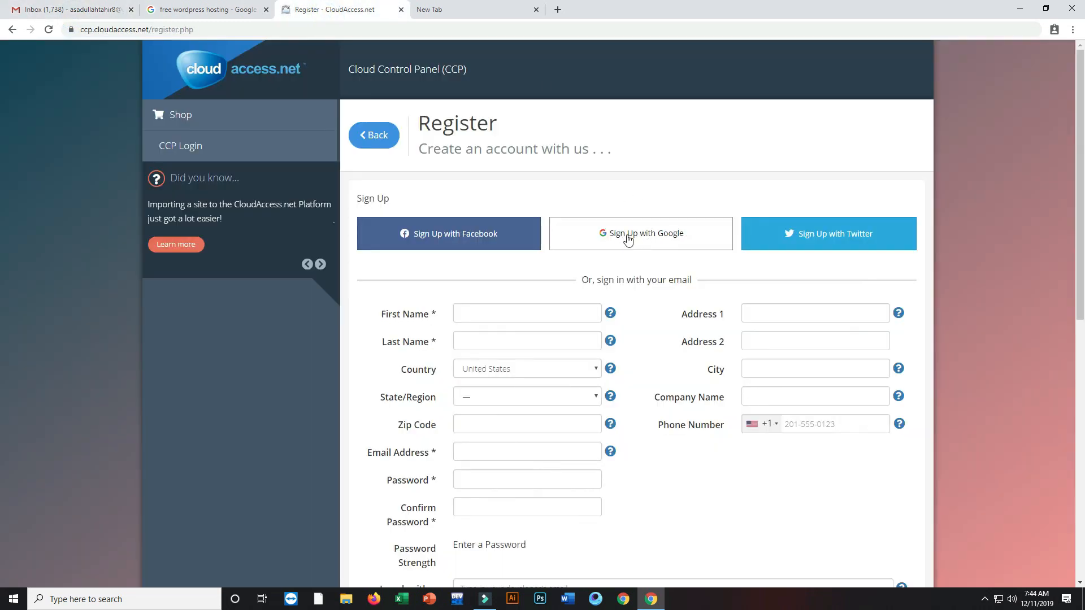
scroll(918, 173, down, 3)
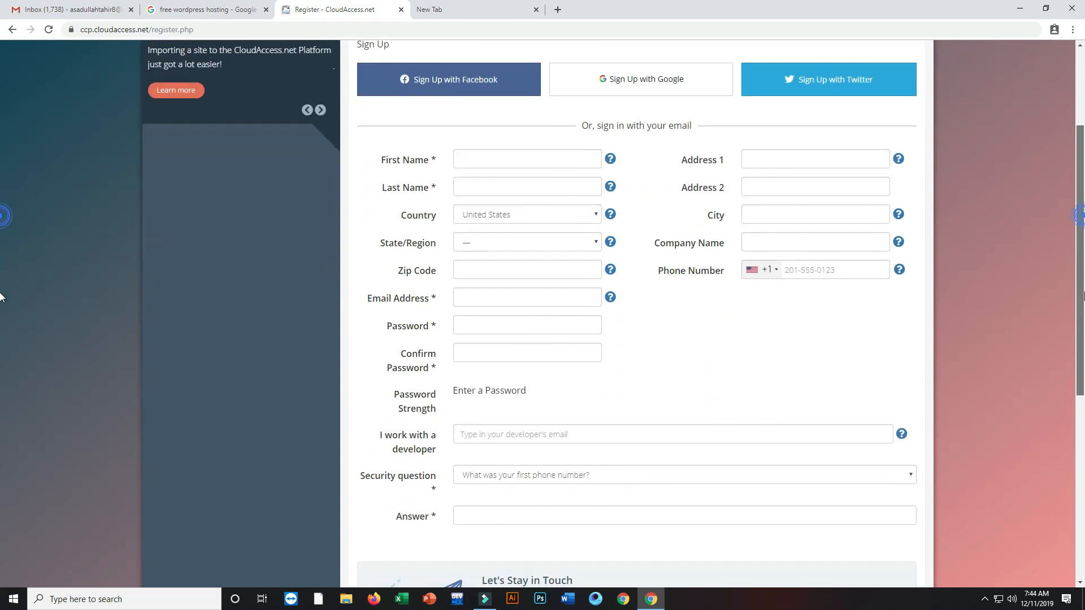
Step: Enter the user's first and last name on the registration form
click(531, 152)
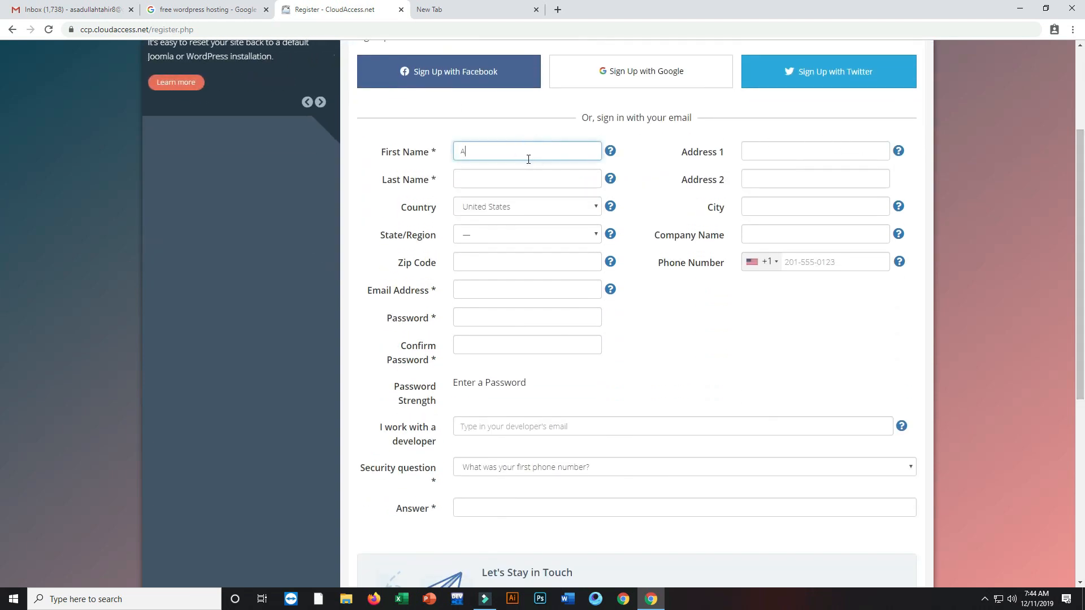
key(Tab)
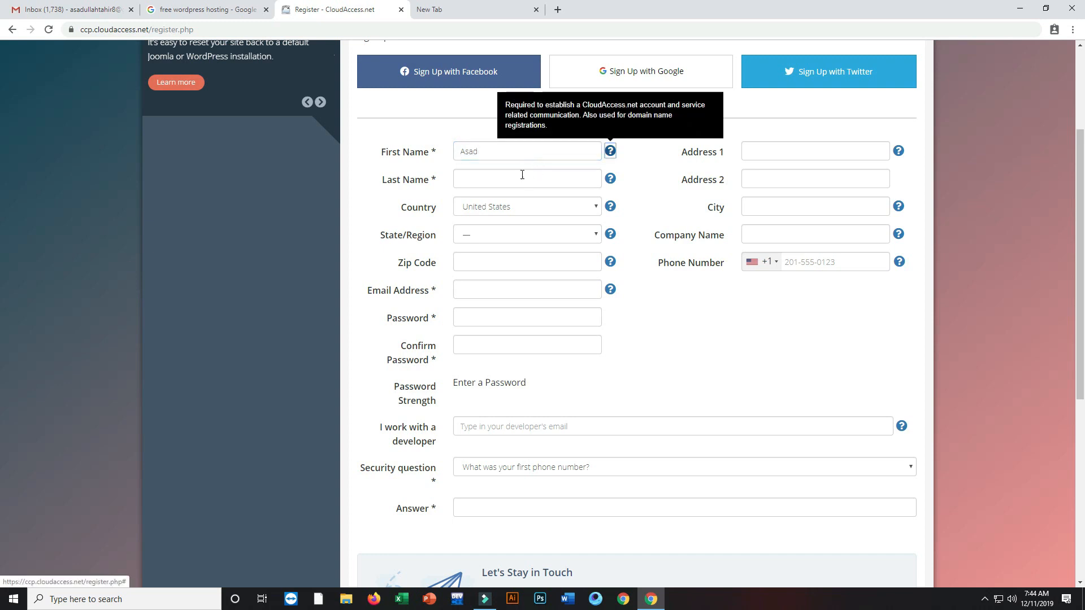
click(519, 177)
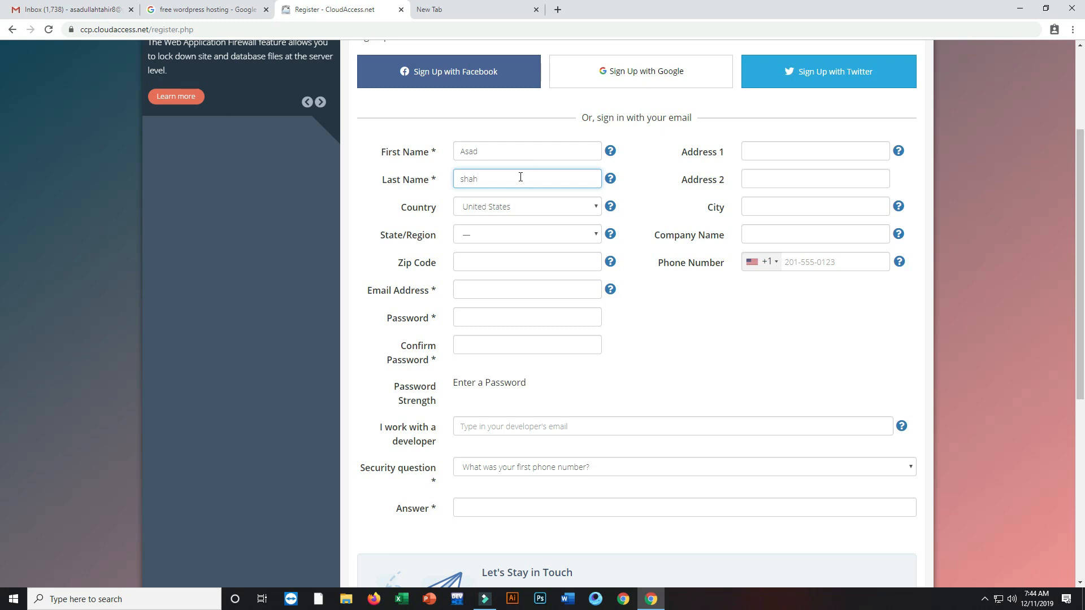
Step: Select Pakistan as the country and fill in the state and zip code
click(546, 207)
key(p)
scroll(535, 222, up, 1)
click(525, 203)
click(508, 232)
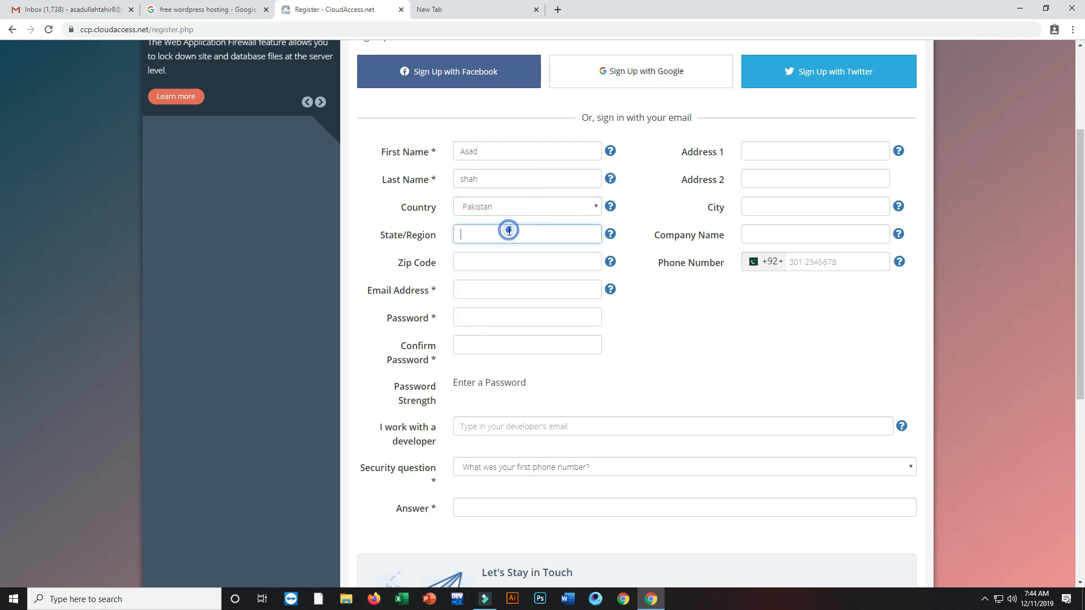
text(Punjab)
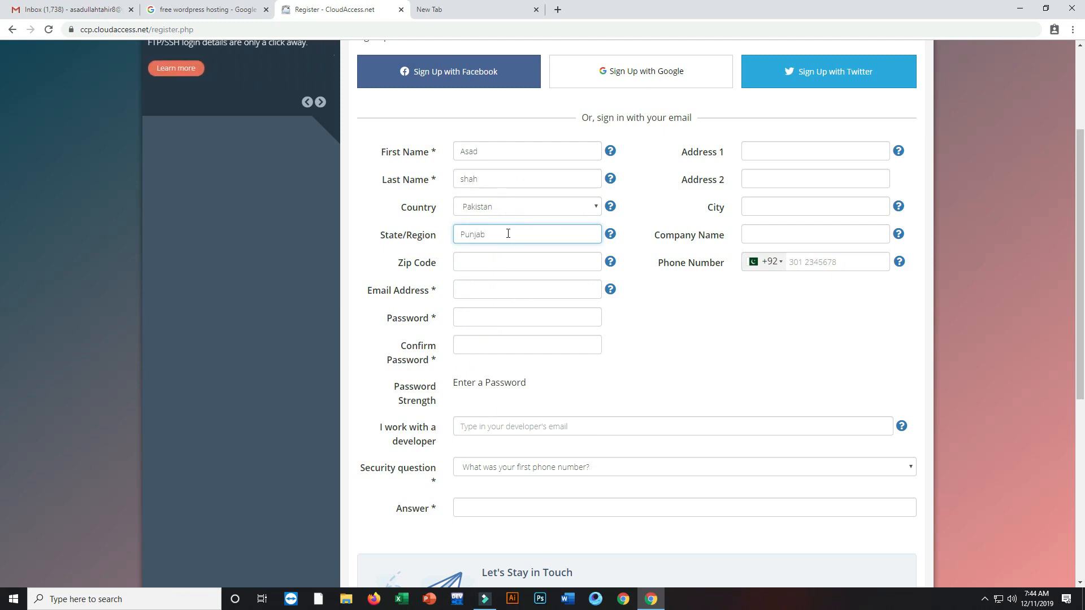
key(Tab)
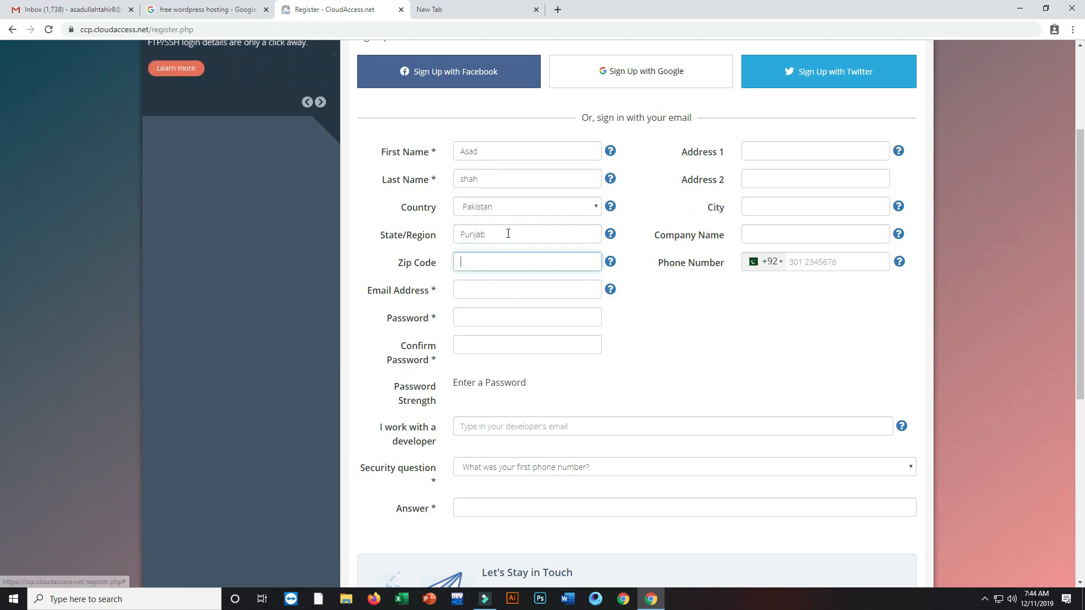
text(63100)
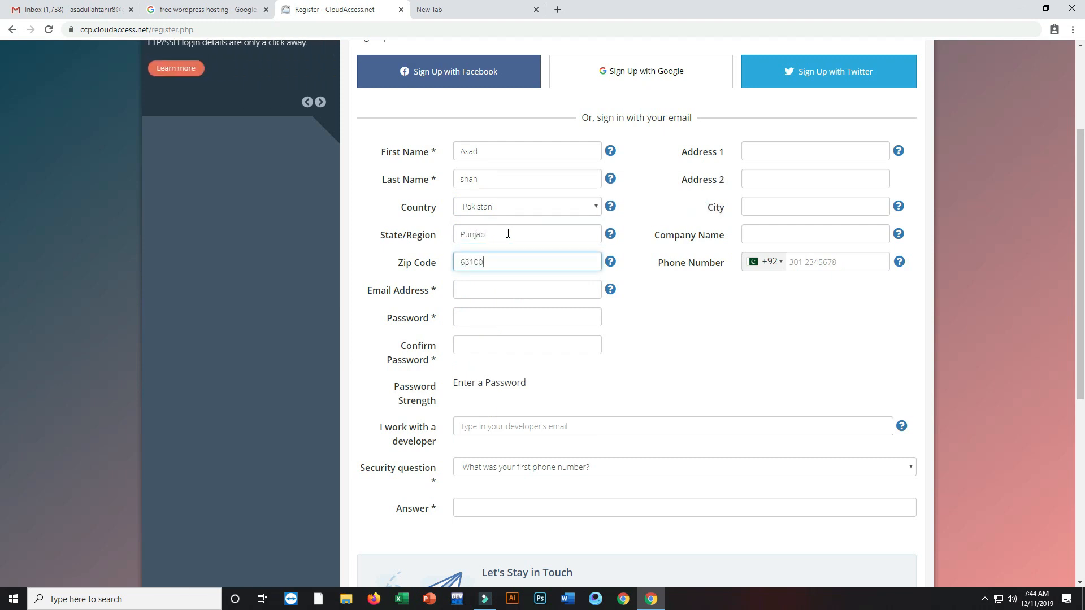
key(Tab)
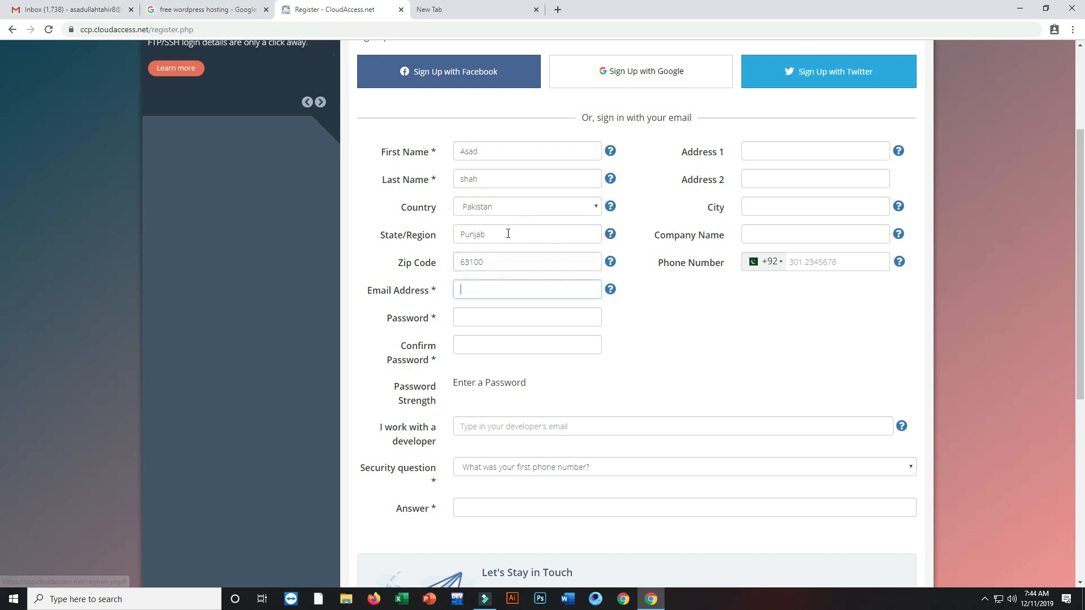
Step: Paste the account e-mail address and enter the account password
key(ctrl+v)
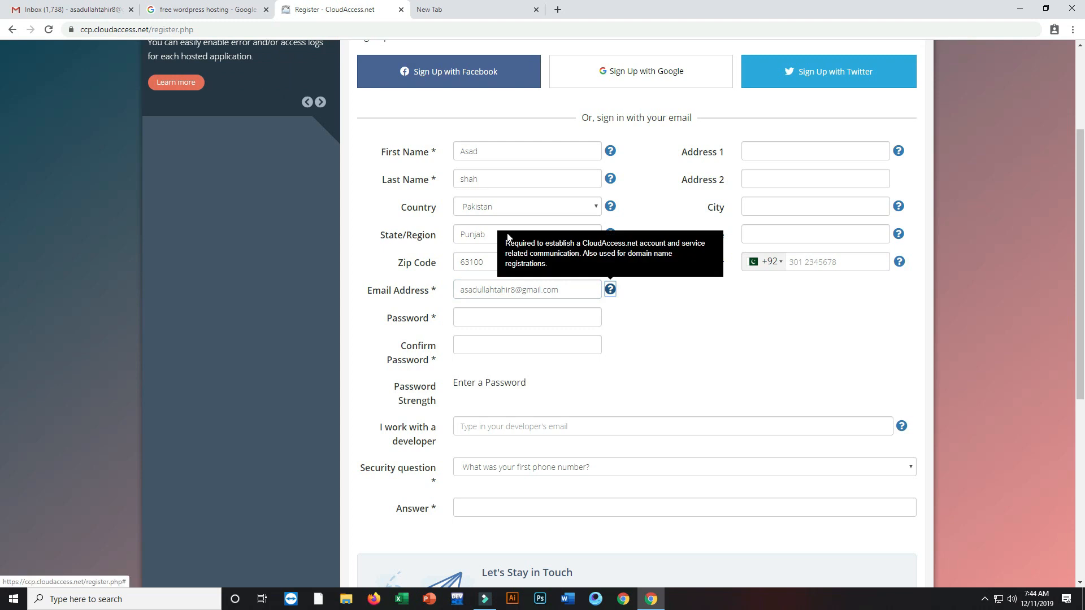
key(Tab)
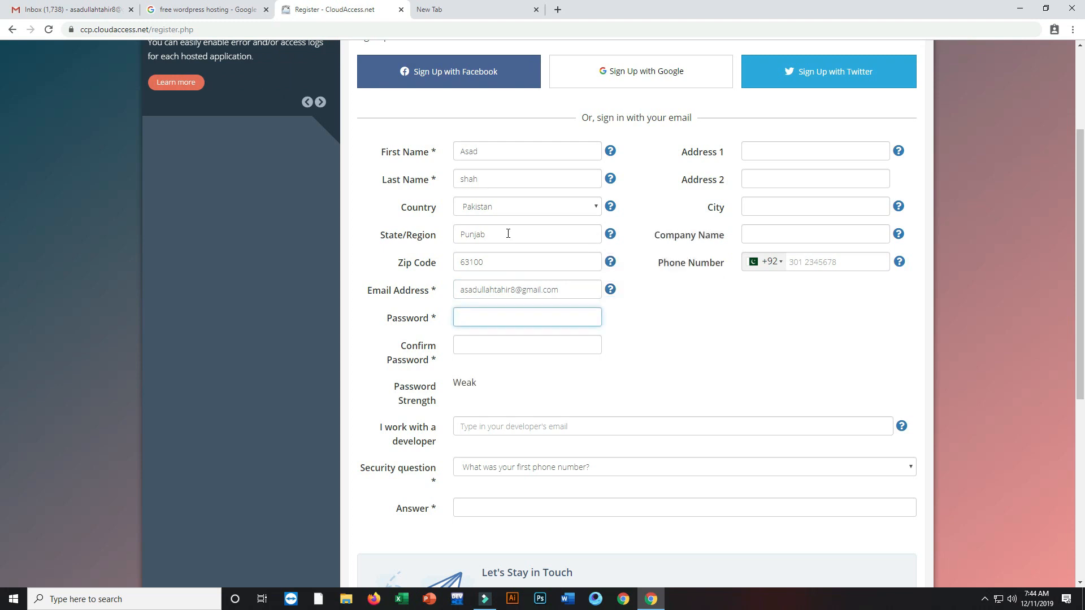
text(••••••)
key(Tab)
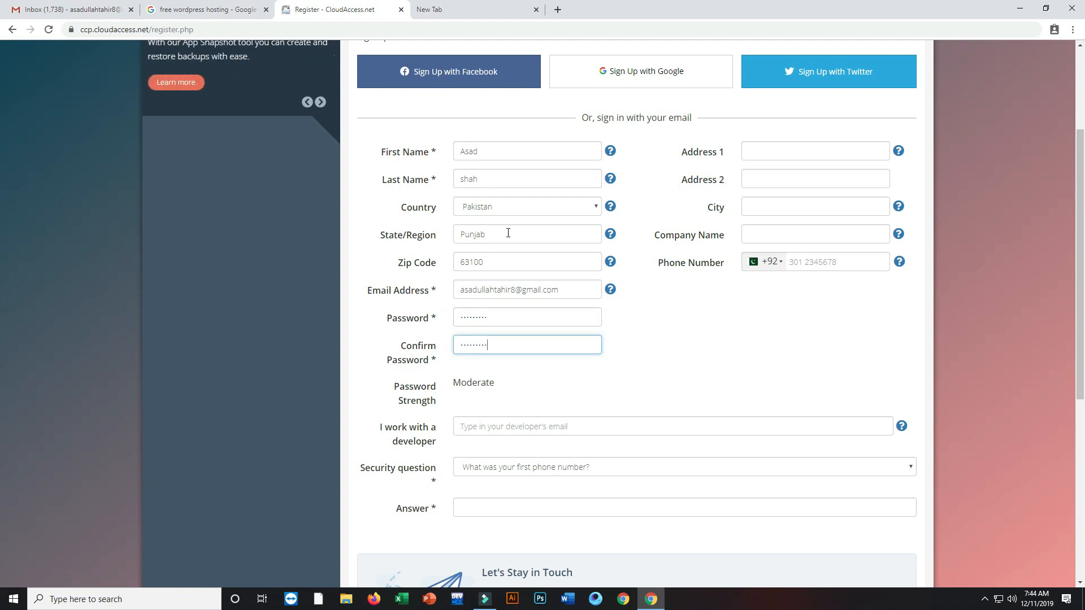
Step: Fill in the first address line, city and phone number fields
click(787, 151)
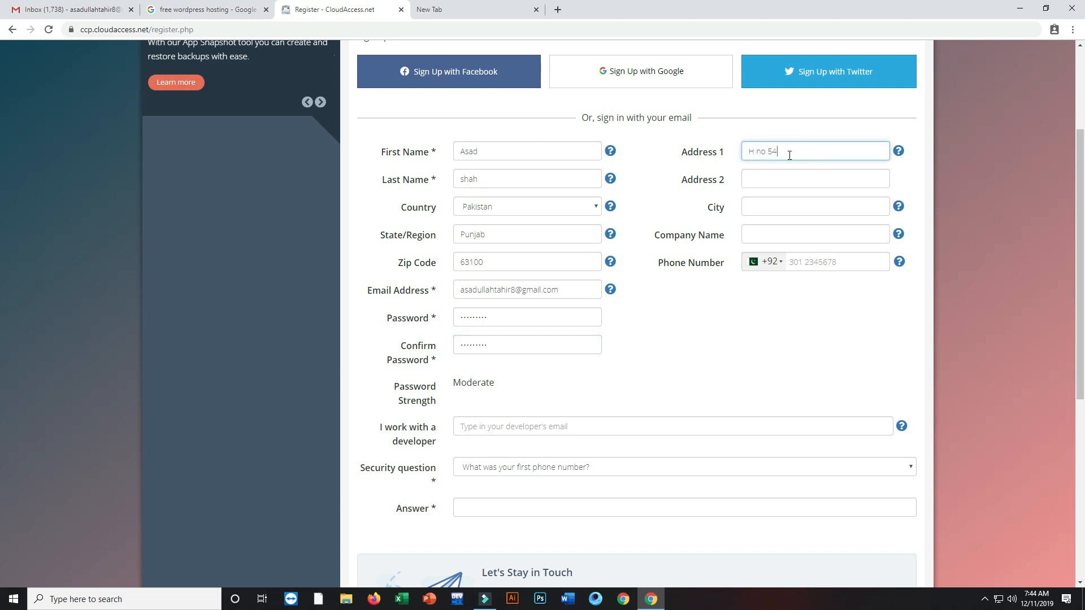
click(751, 205)
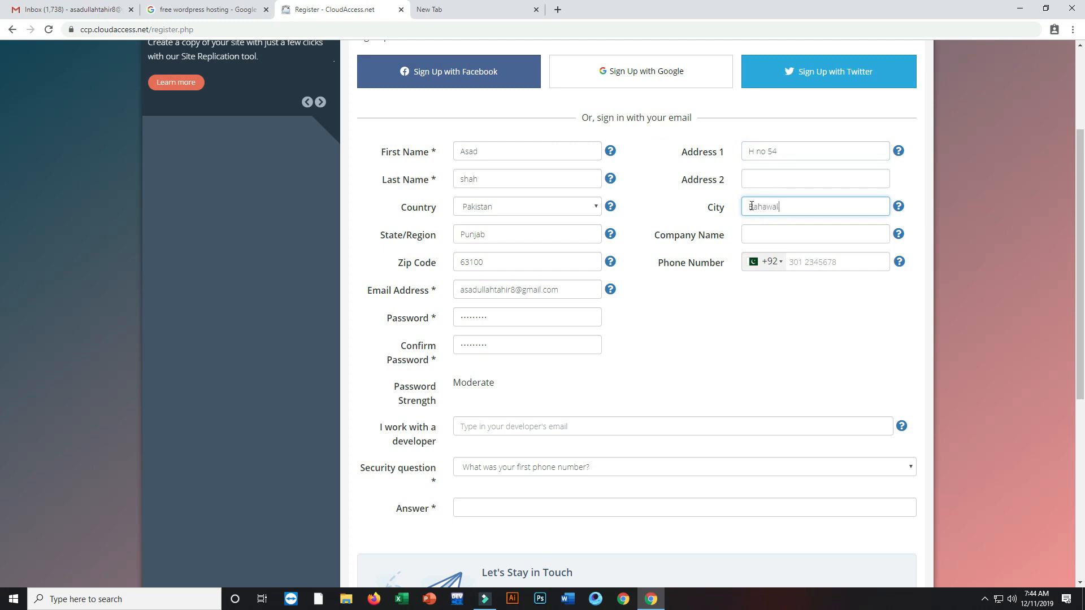
click(816, 259)
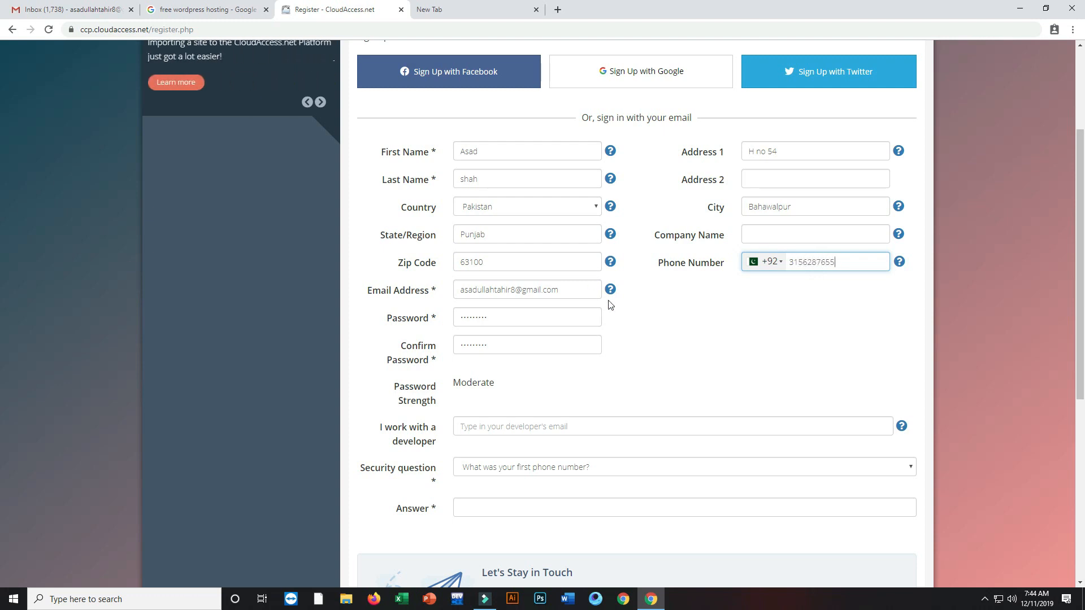
scroll(591, 282, down, 4)
click(498, 192)
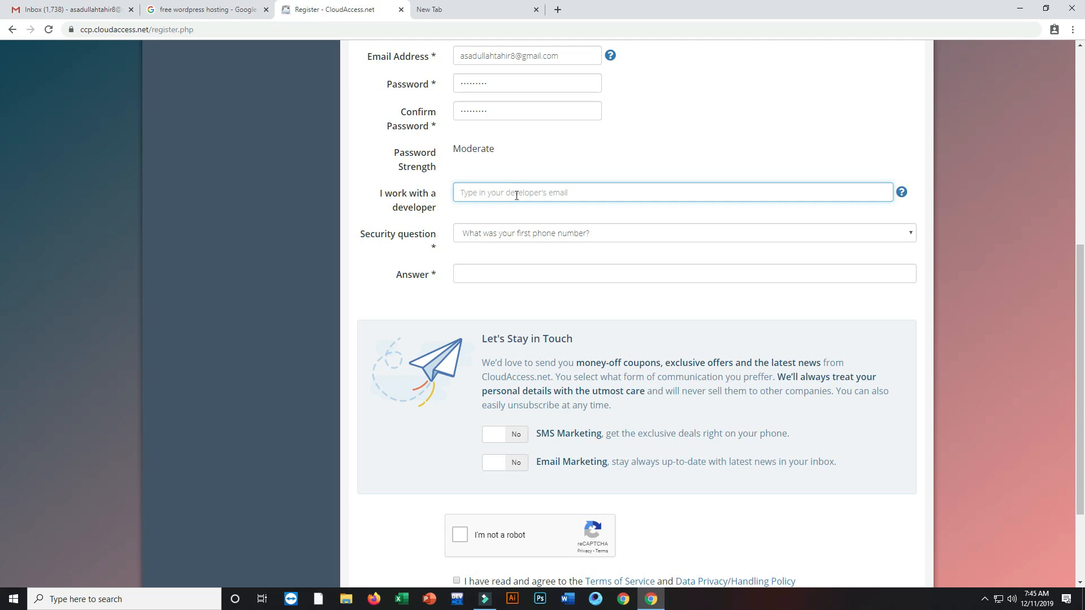
Step: Choose 'What high school did you graduate from?' as the security question and enter its answer
click(492, 237)
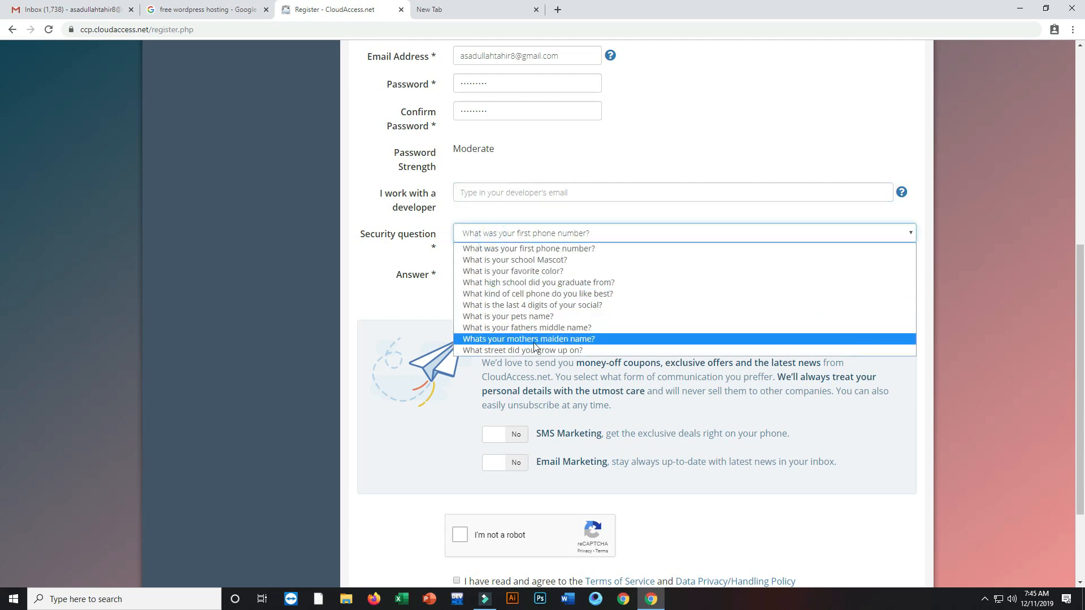
click(521, 288)
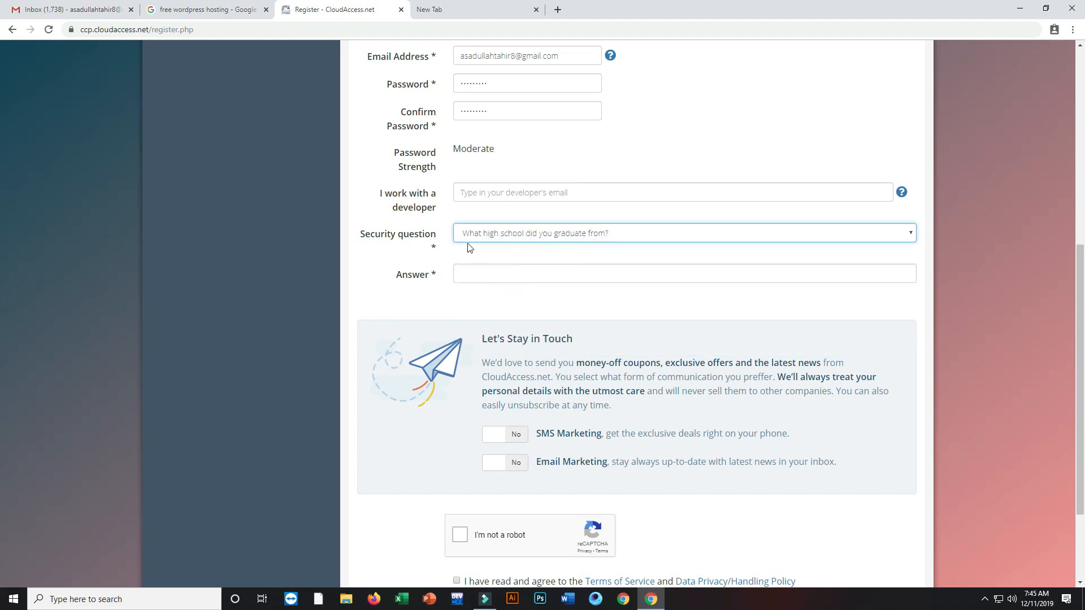
click(502, 275)
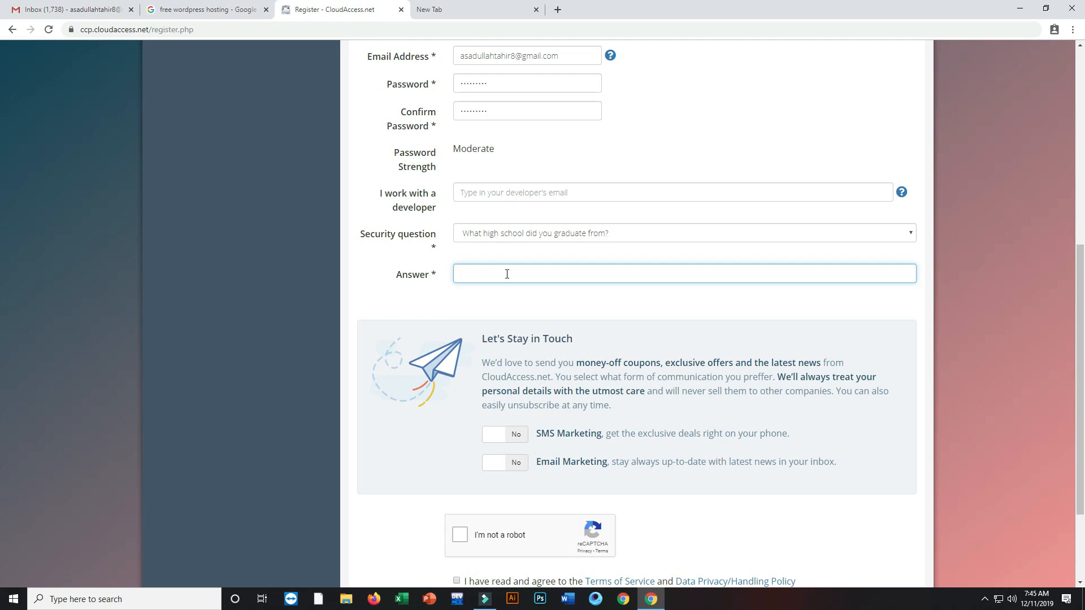
scroll(506, 274, up, 1)
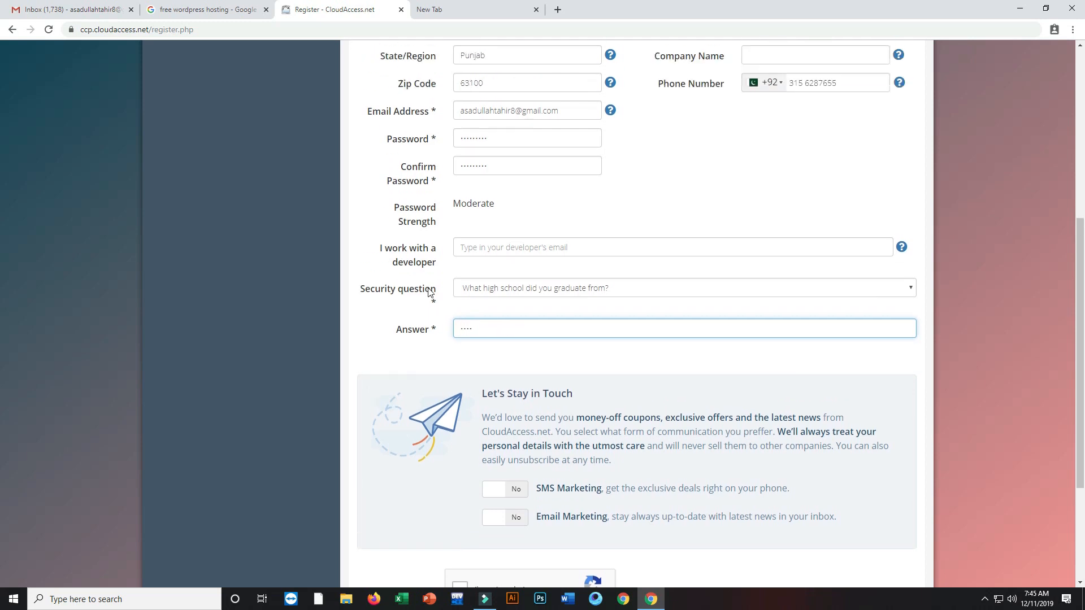
scroll(798, 421, down, 3)
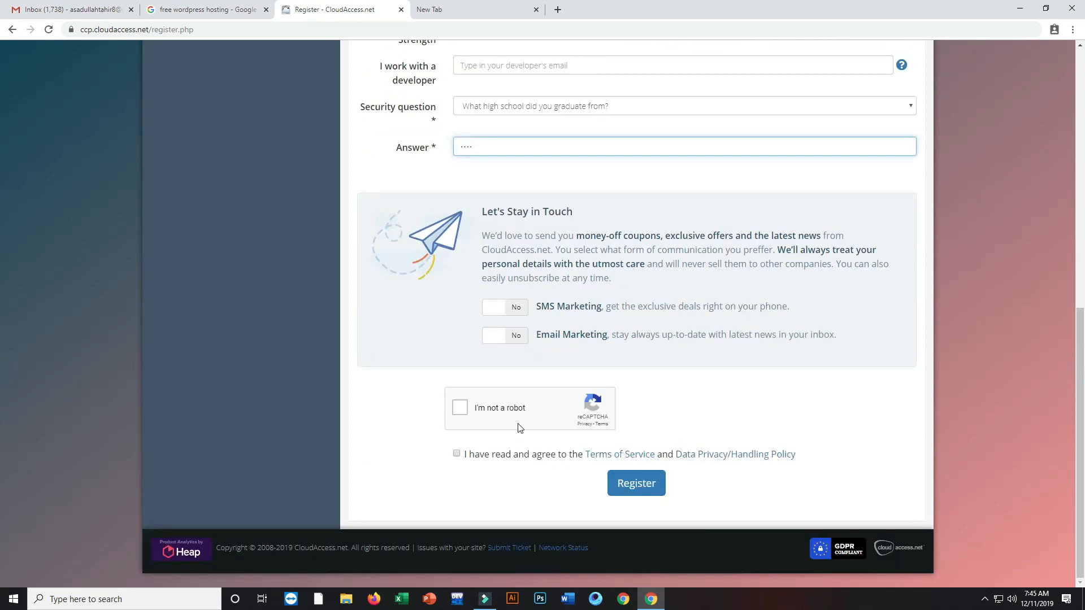
Step: Solve the reCAPTCHA traffic-light challenge, accept the terms, and submit the registration
click(473, 408)
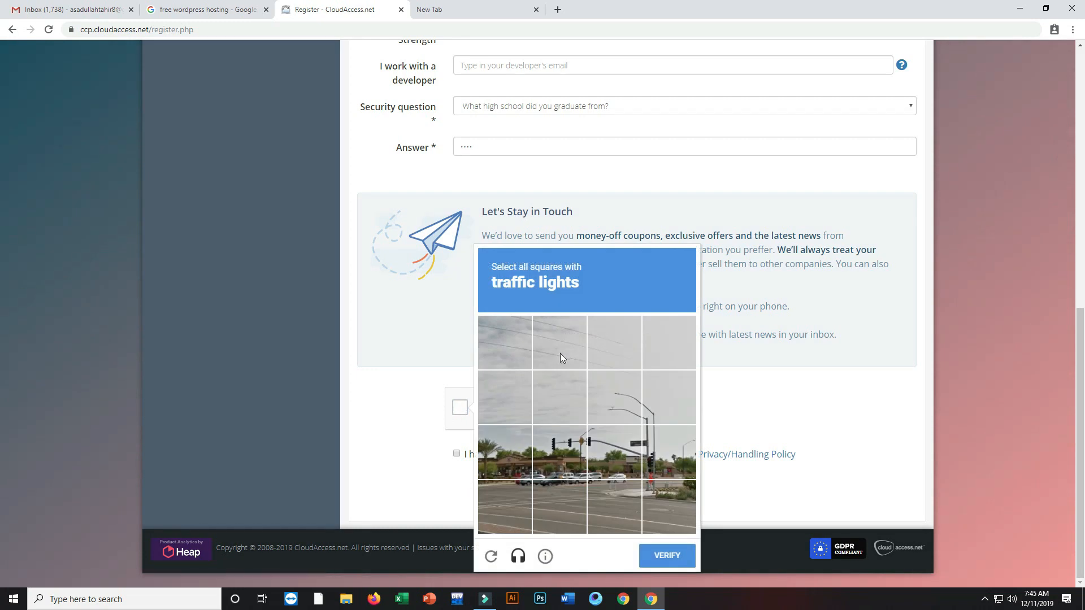
click(593, 446)
click(549, 444)
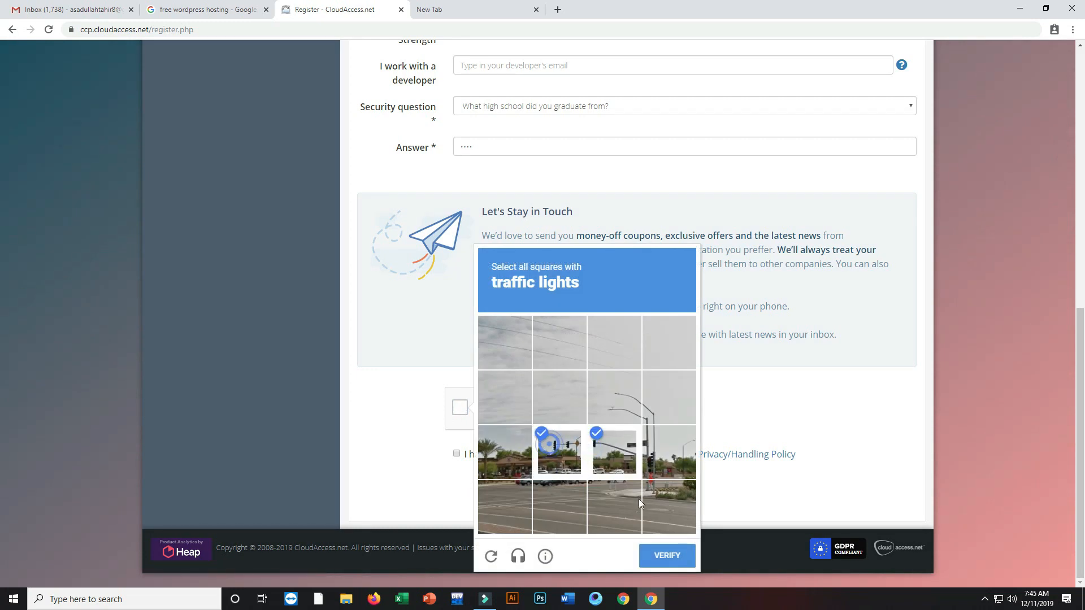
click(646, 474)
click(667, 555)
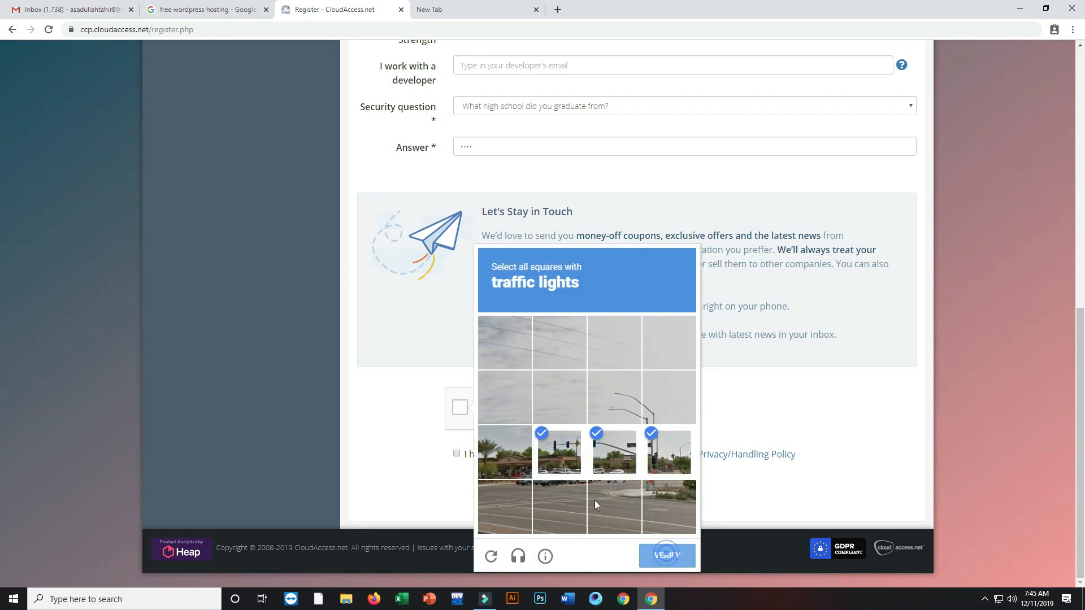
click(455, 455)
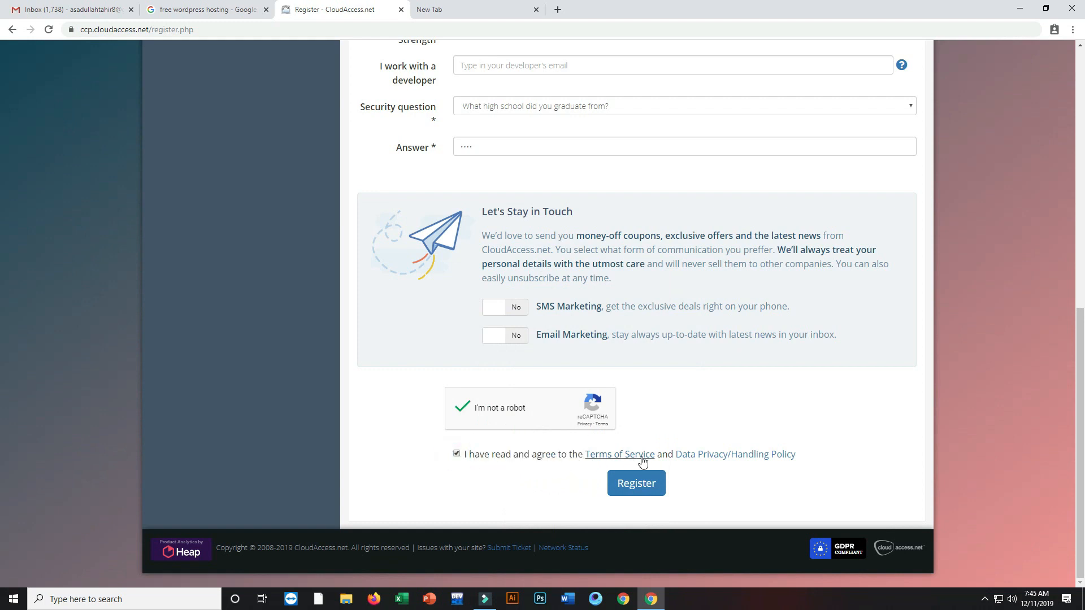
click(618, 482)
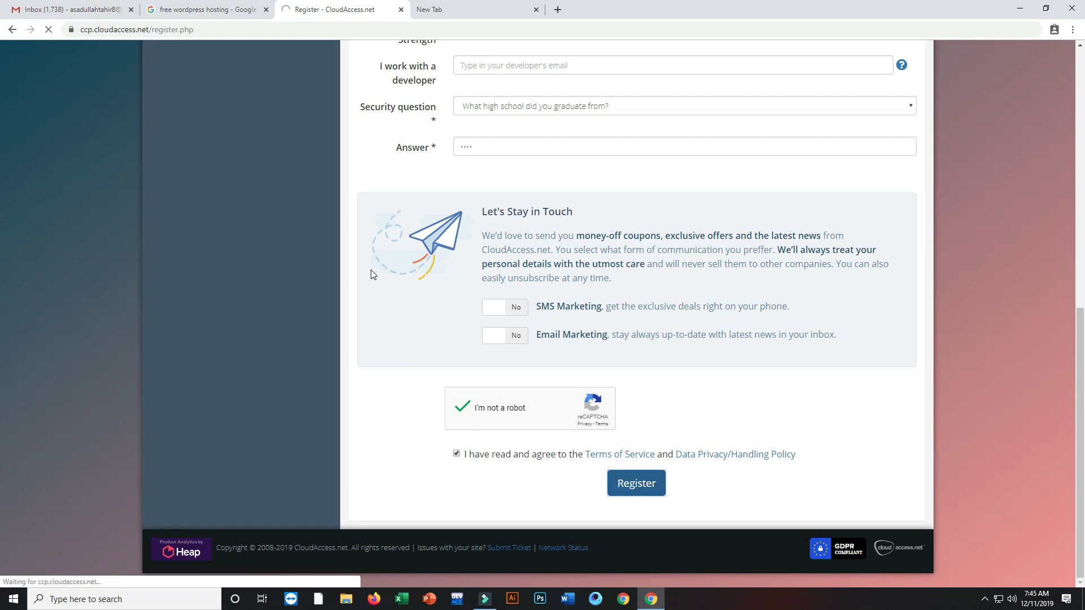
Step: Close the Google search tab and check the e-mail address shown on the verification page
click(235, 9)
click(341, 10)
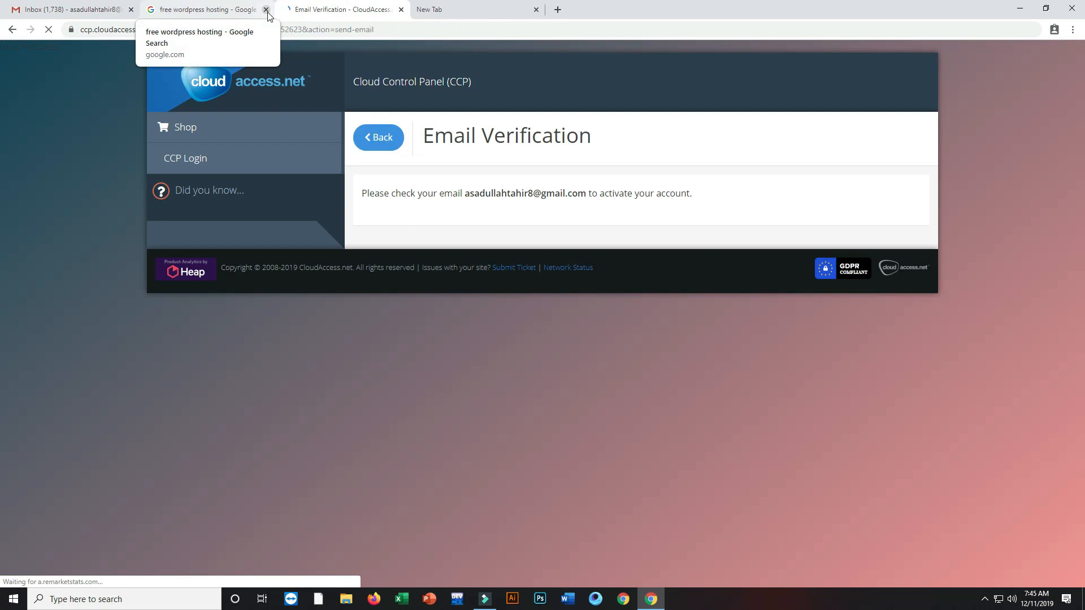
click(266, 11)
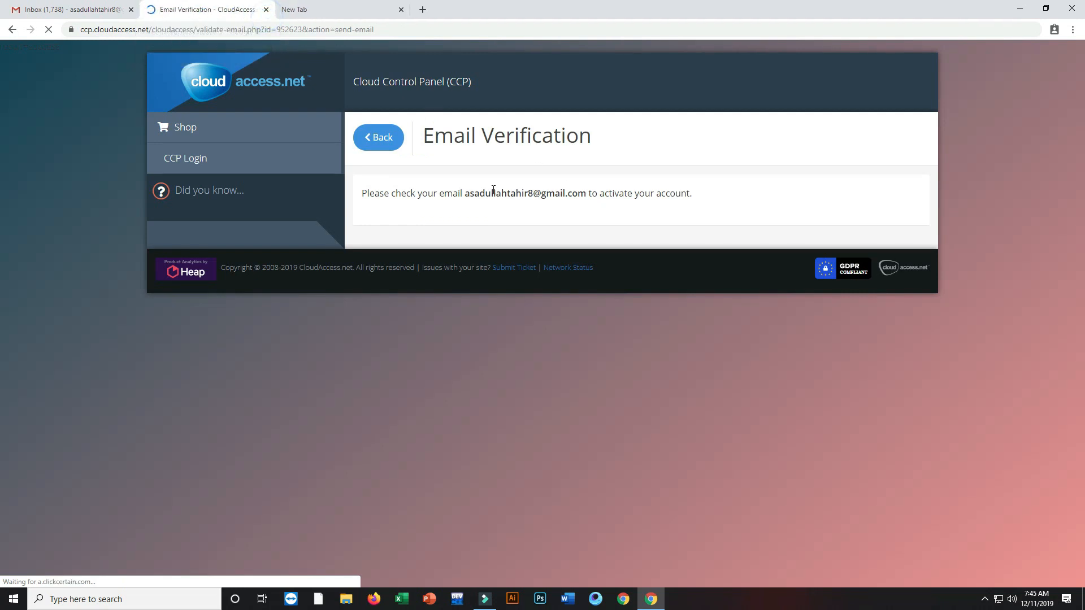
drag(464, 193, 602, 193)
click(600, 191)
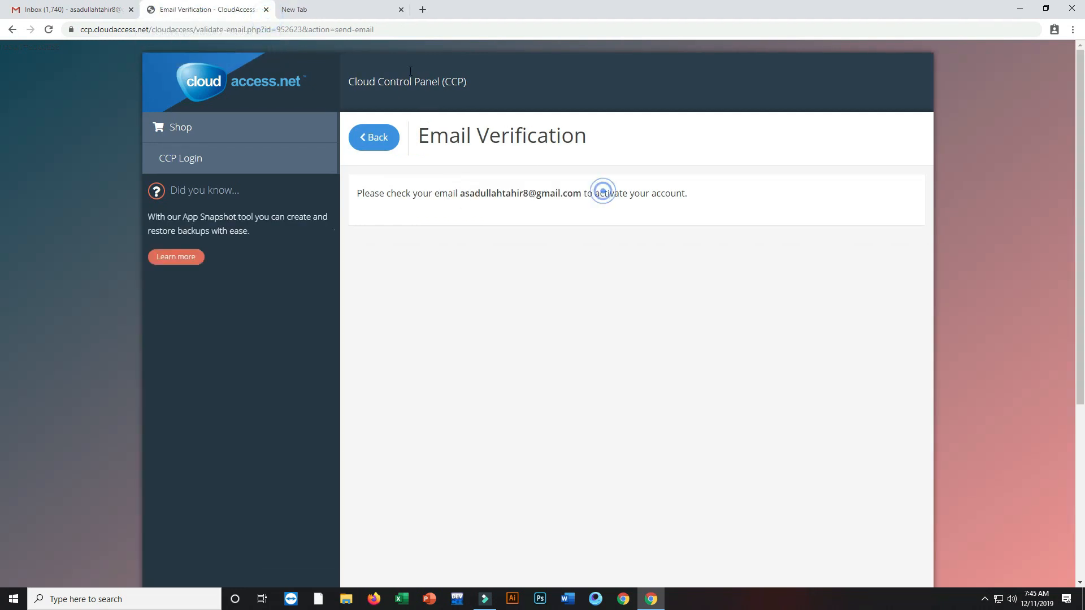
click(93, 9)
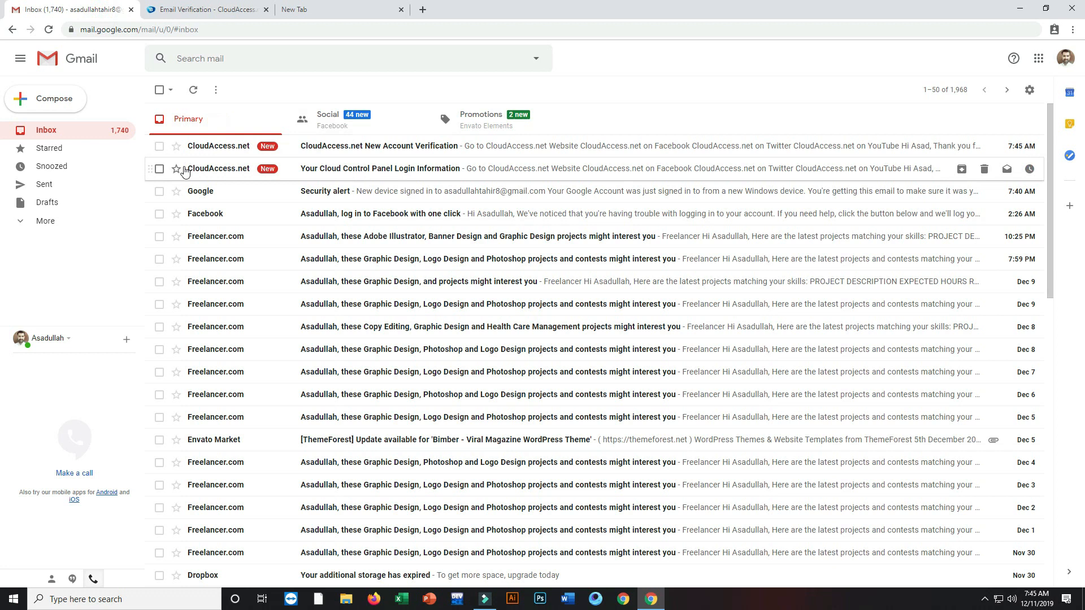
Step: Skim the login information email, then open New Account Verification and follow its validation link
click(303, 170)
scroll(576, 218, down, 5)
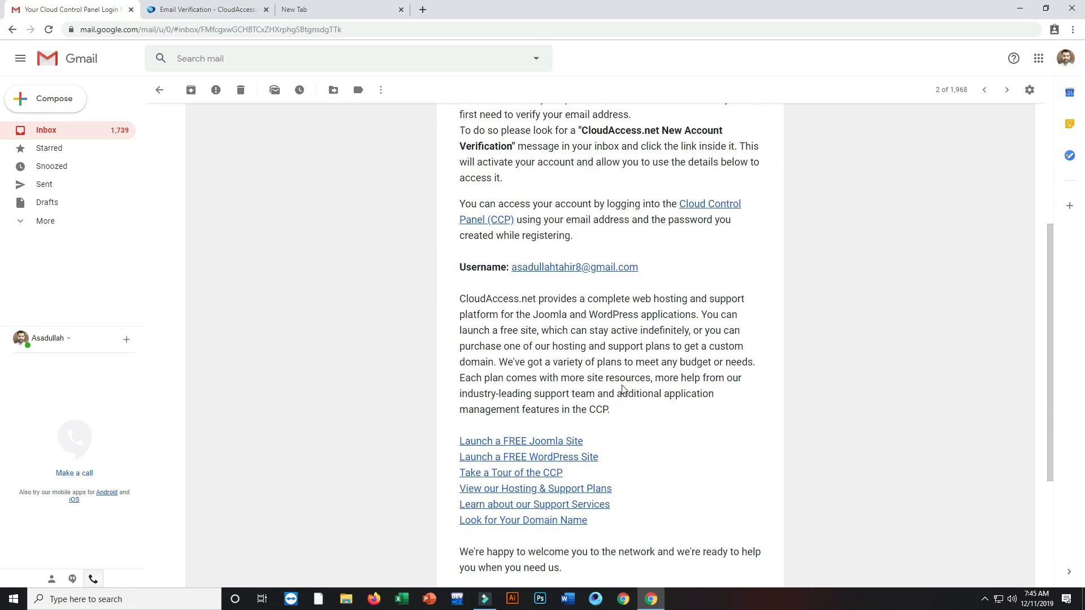
scroll(622, 375, up, 4)
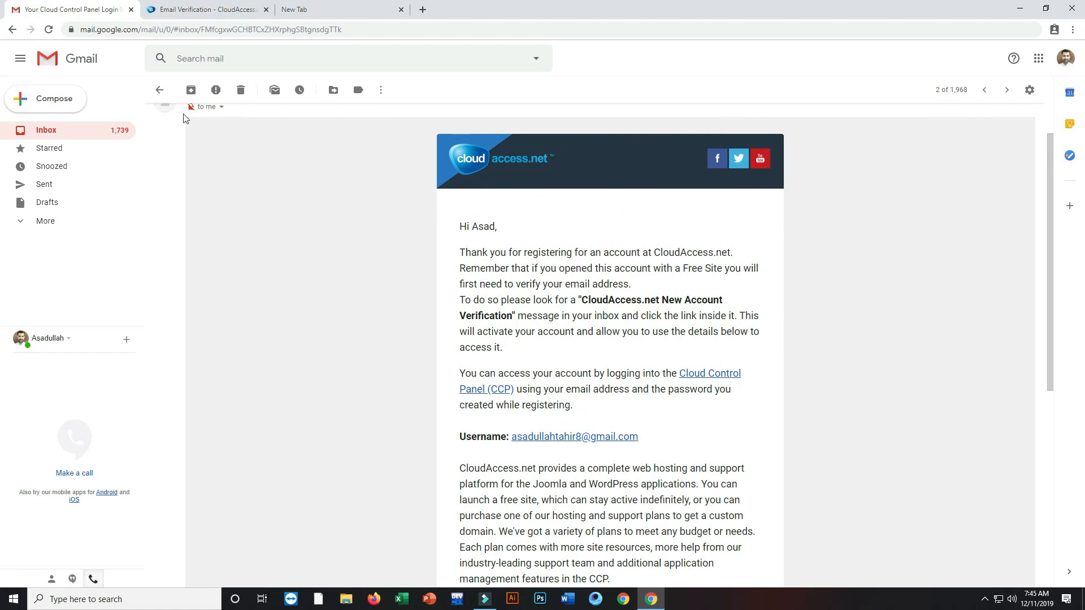
click(161, 90)
click(358, 147)
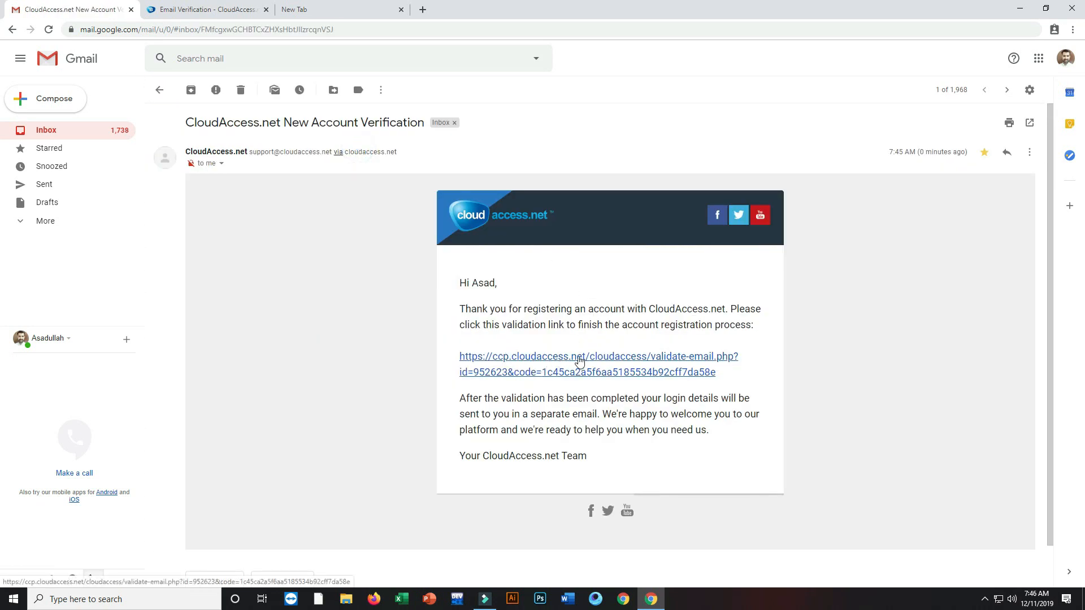
click(581, 360)
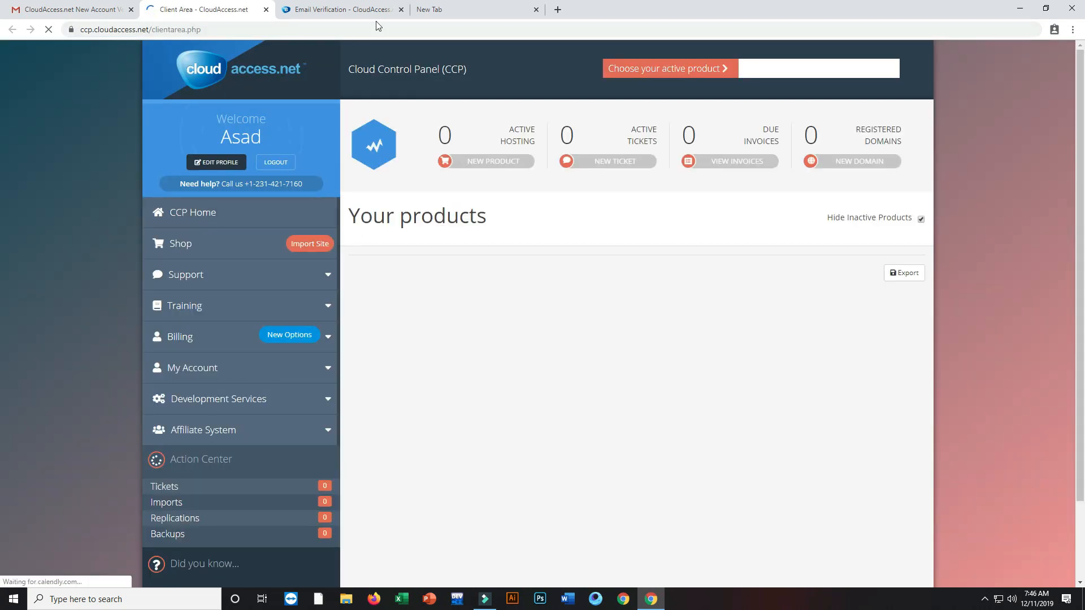
Step: Close the Email Verification tab, dismiss the promo popup, and start a NEW PRODUCT order
click(401, 9)
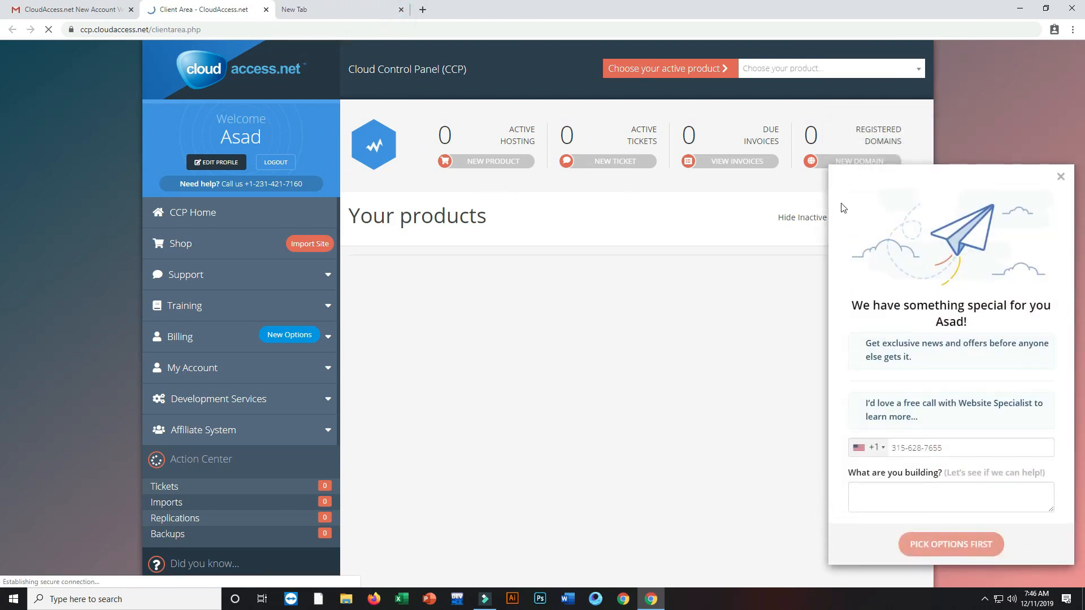
click(1061, 177)
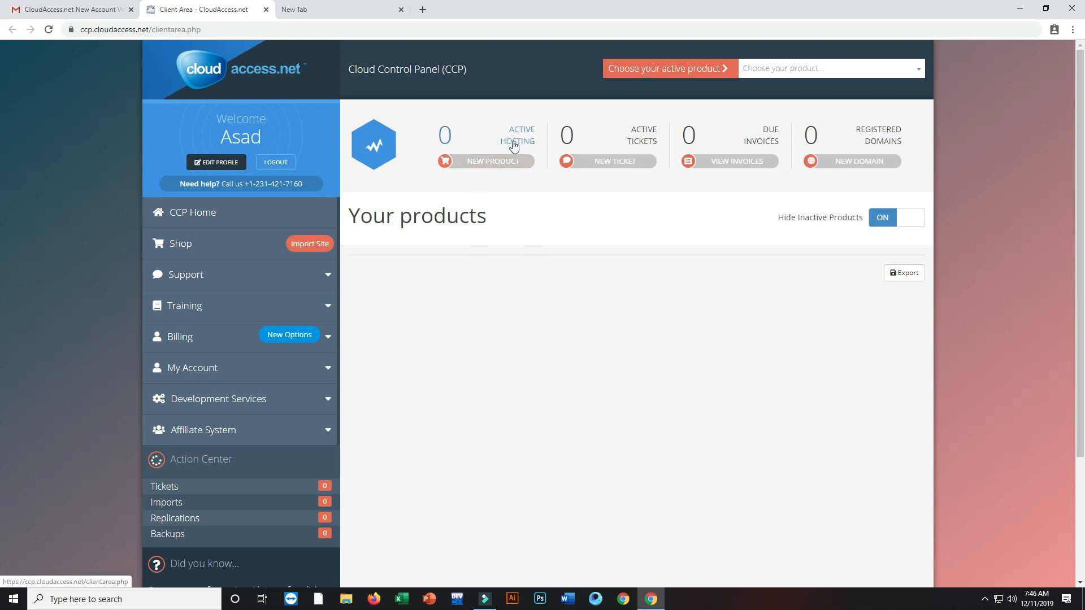
click(475, 164)
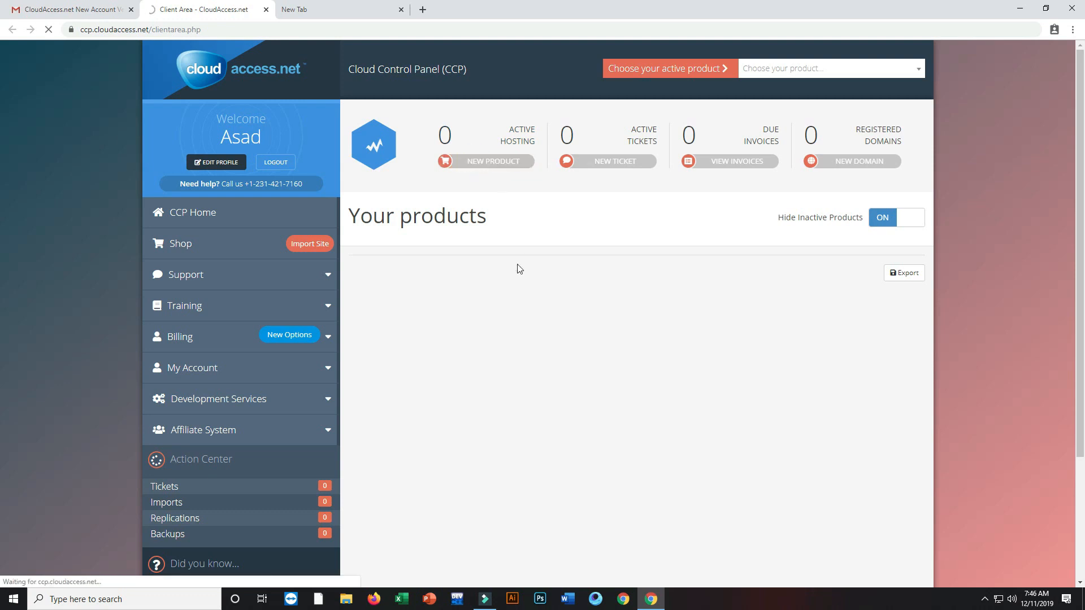
scroll(493, 287, down, 3)
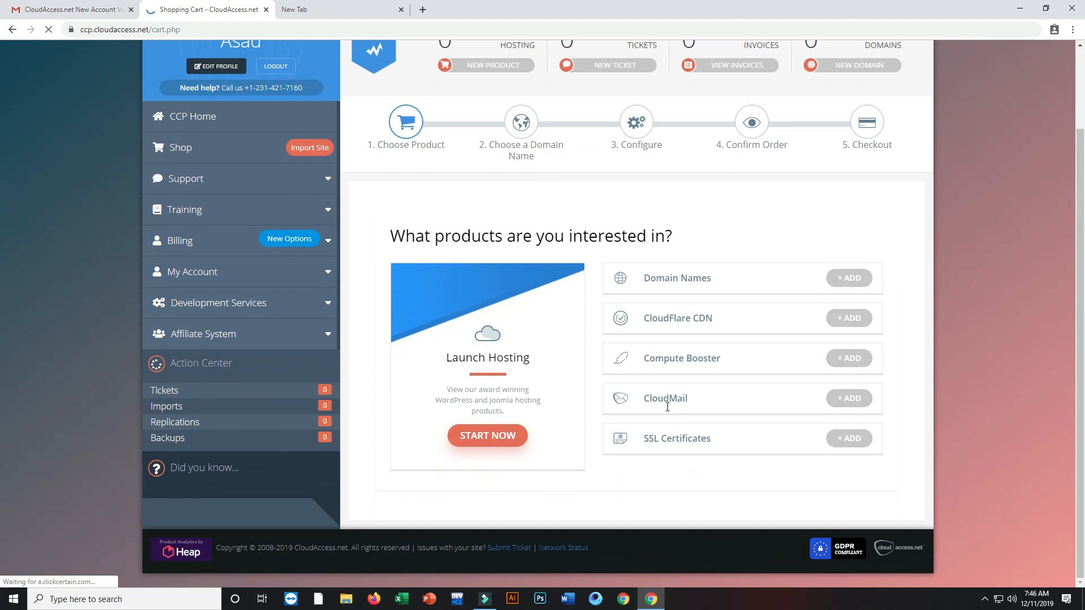
Step: Launch hosting, pick the Free plan instead of Standard, and select WordPress as the software
click(509, 436)
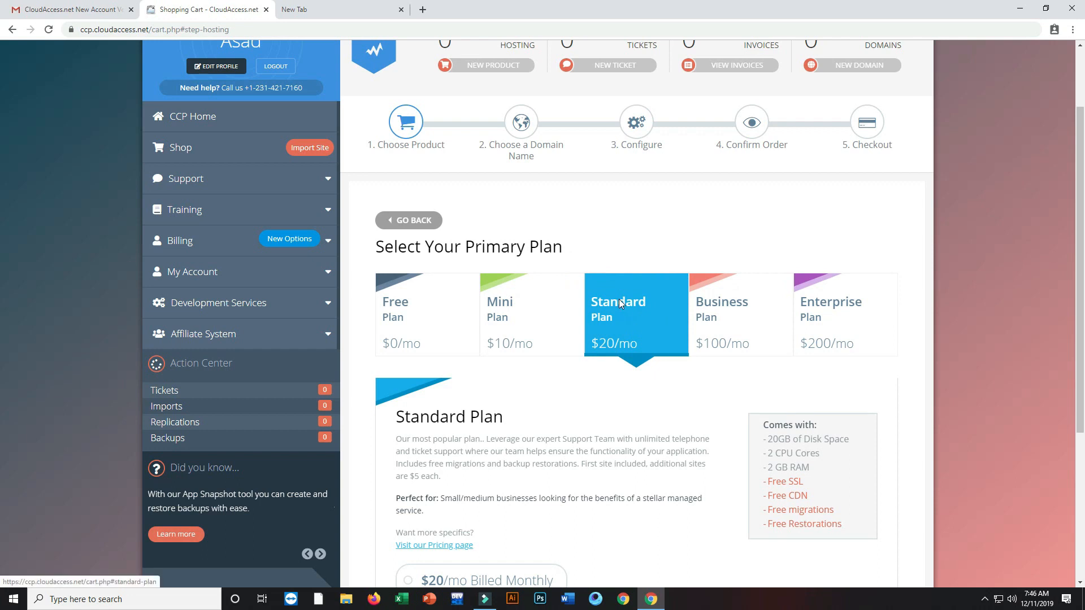
drag(1081, 211, 1080, 340)
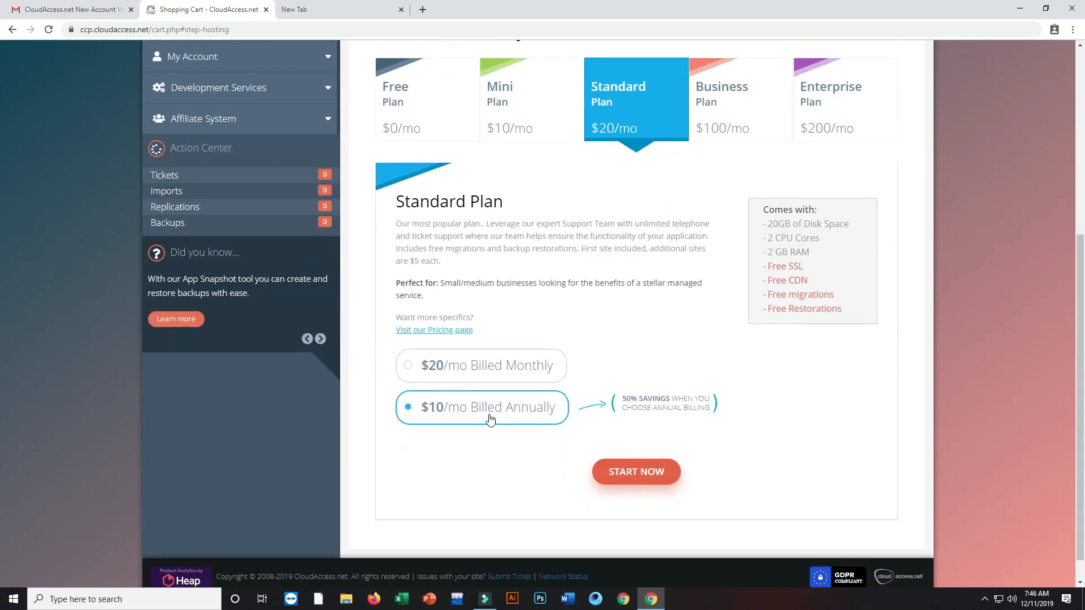
drag(1081, 258, 1080, 171)
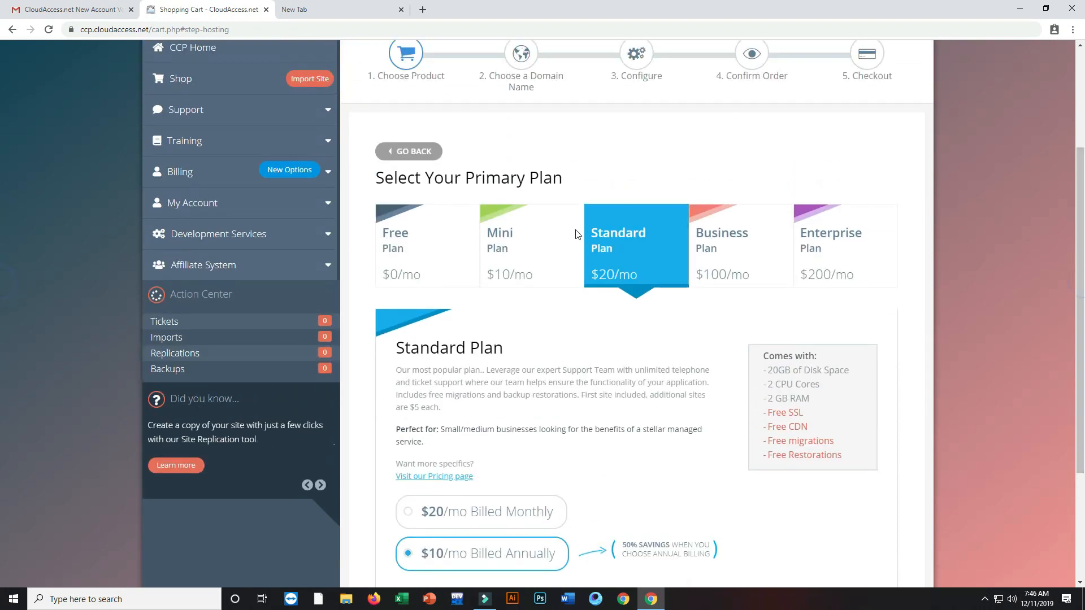
click(398, 234)
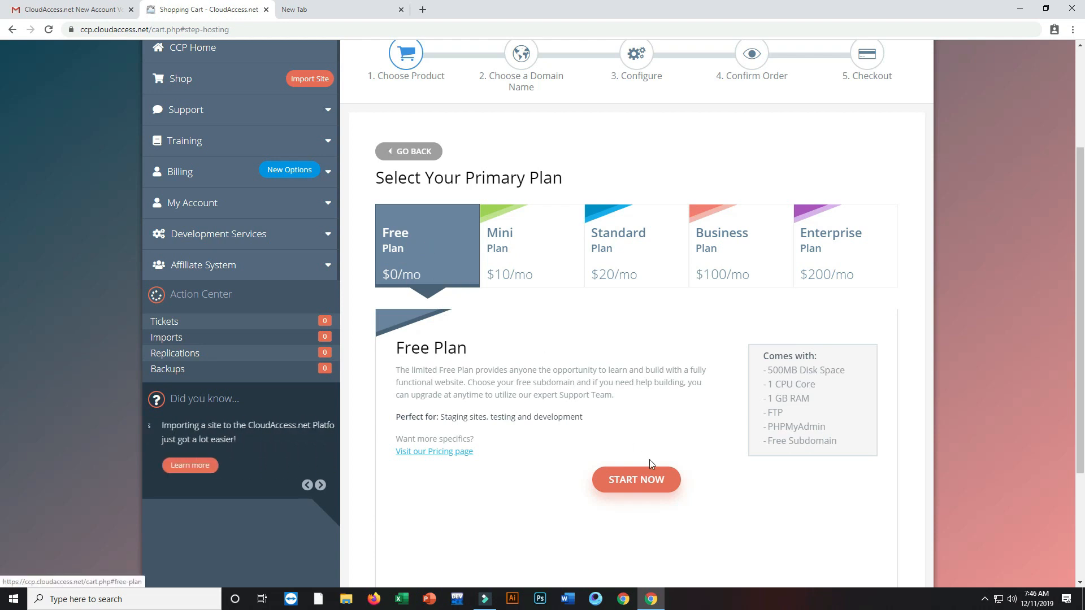
click(642, 483)
scroll(0, 261, down, 3)
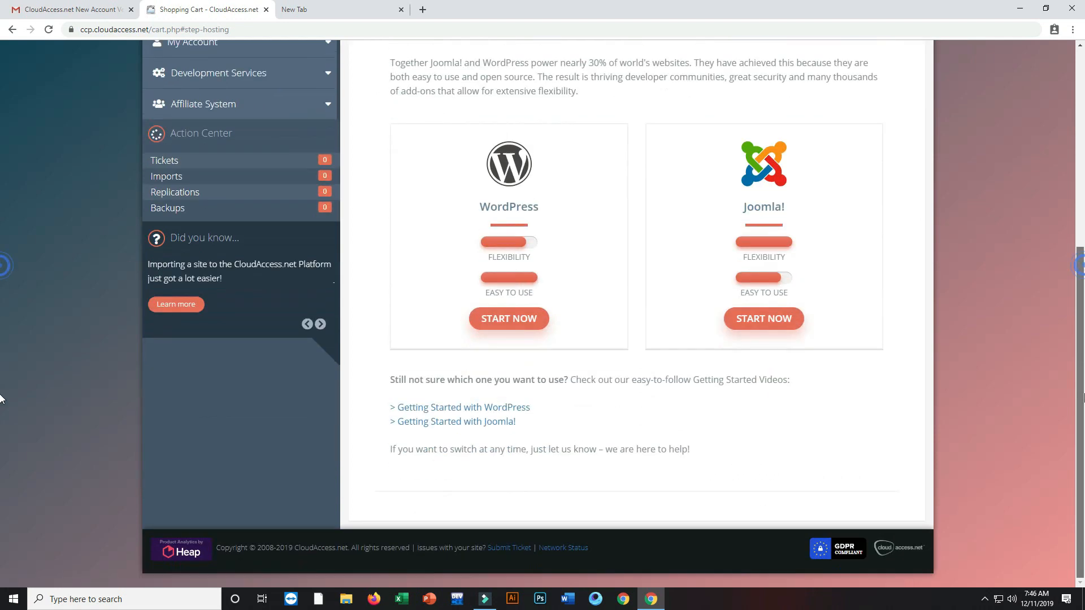
click(515, 320)
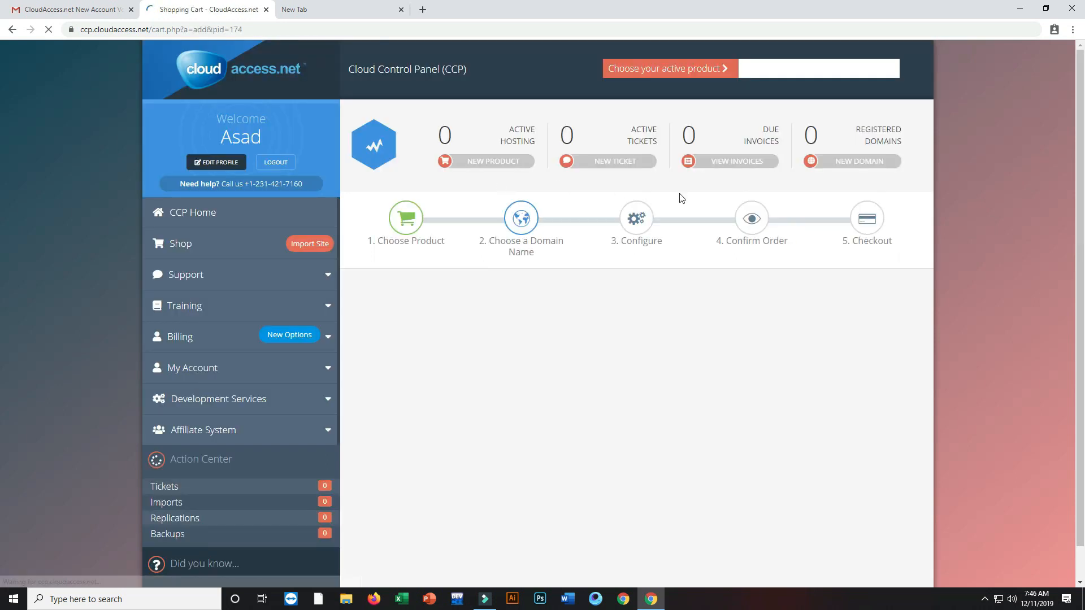
Step: Enter a free .cloudaccess.host subdomain name and continue to the Configure step
scroll(0, 298, down, 3)
drag(1084, 293, 1084, 331)
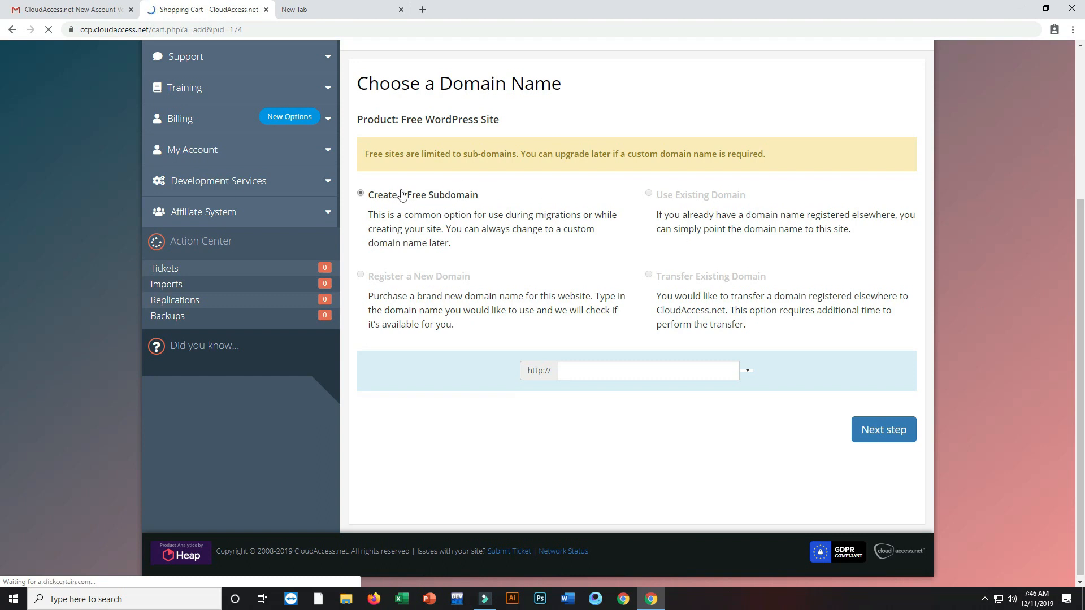
click(590, 378)
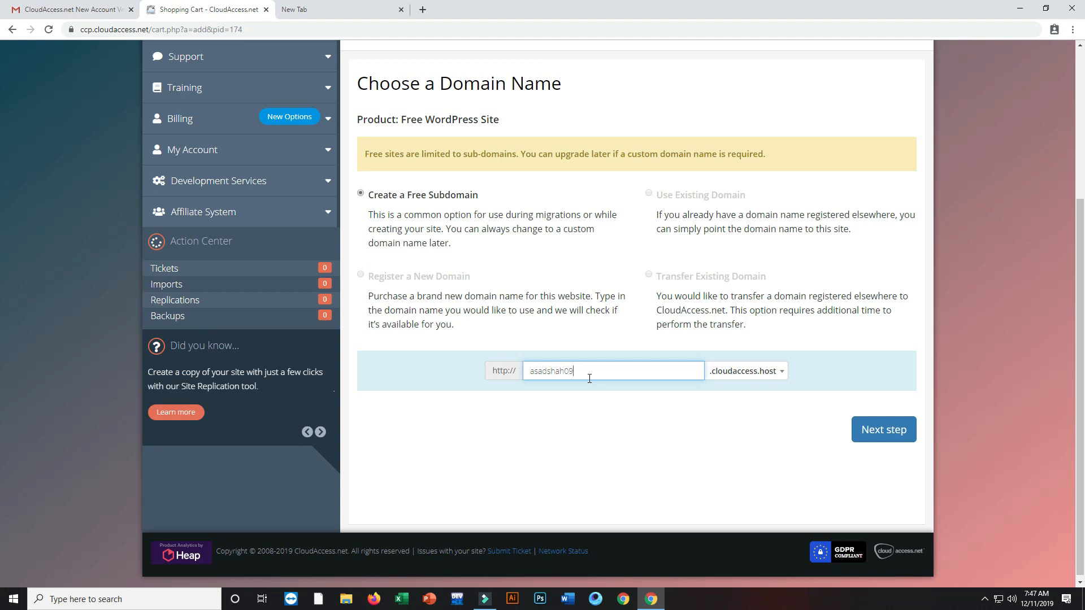
click(879, 432)
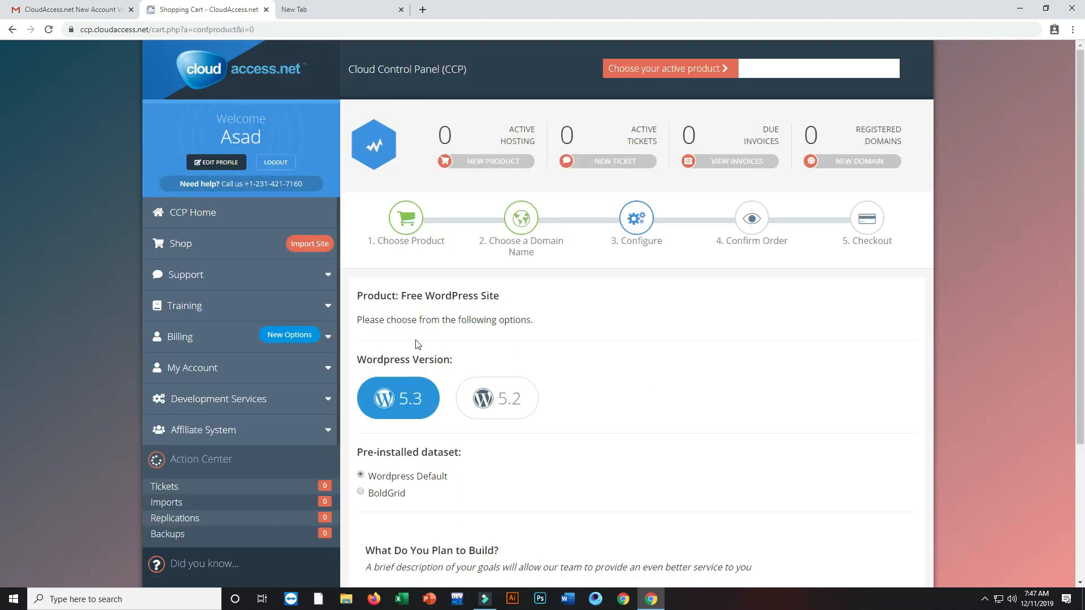
Step: Write a short 'What Do You Plan to Build?' description and continue to the $0.00 order summary
scroll(418, 345, down, 3)
click(424, 438)
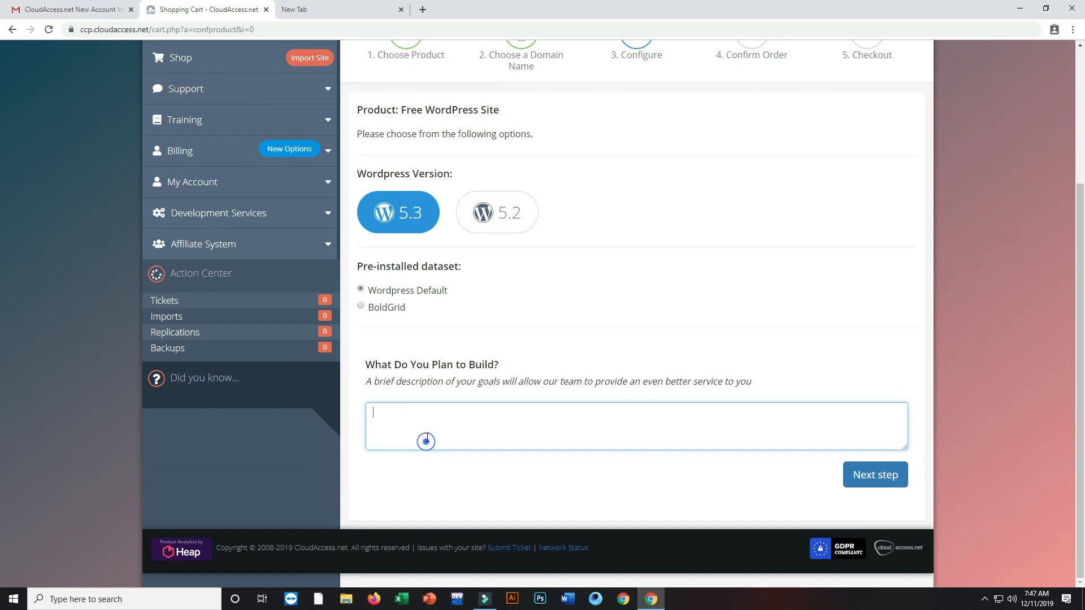
drag(392, 365, 489, 365)
click(484, 434)
click(882, 480)
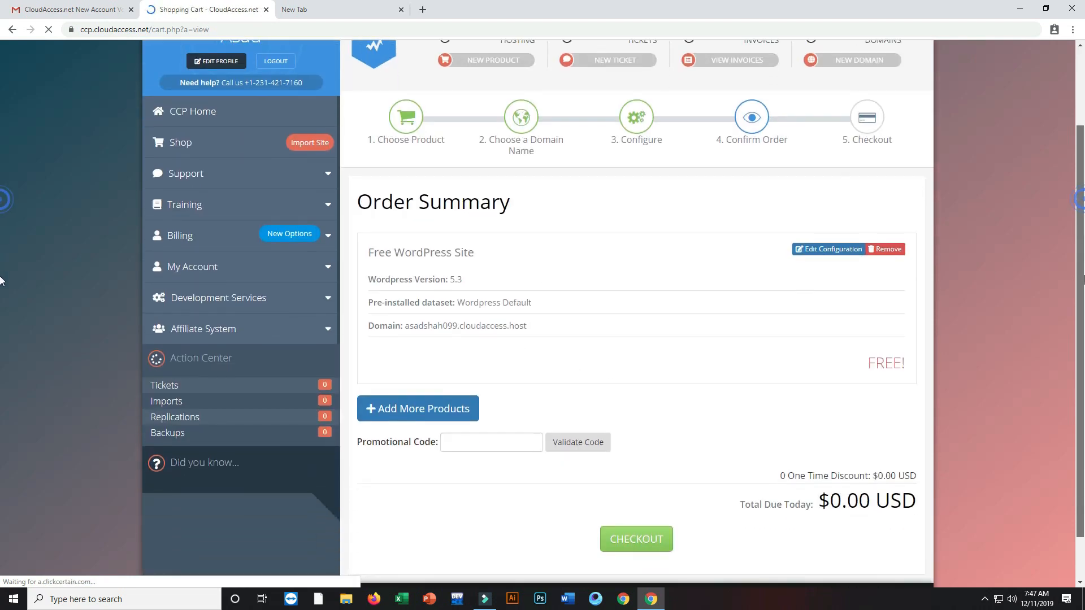
Step: Confirm the $0.00 USD total due and proceed to checkout
drag(823, 502, 891, 505)
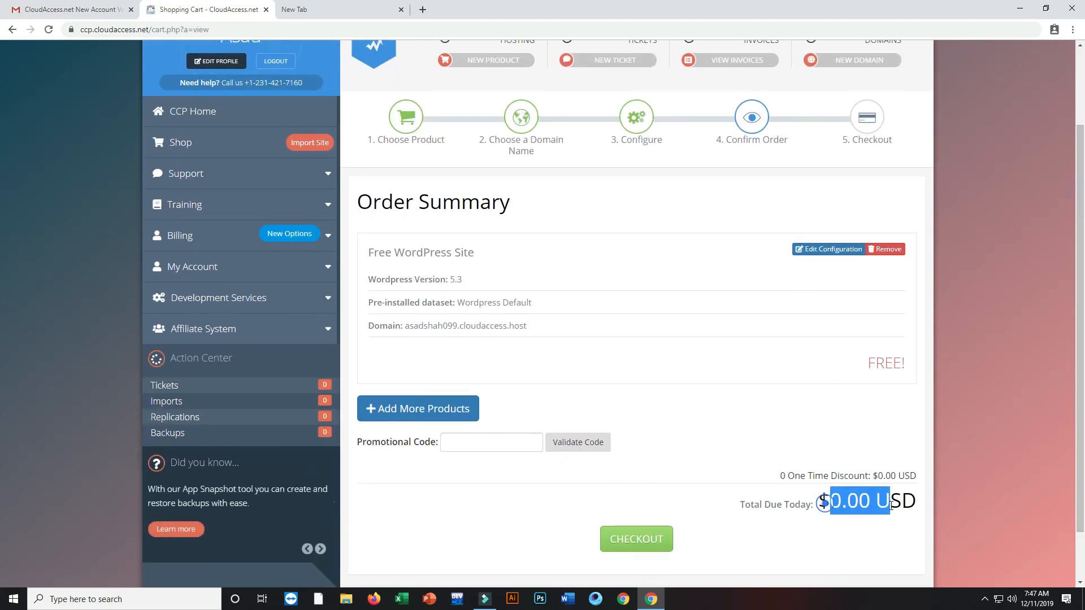
scroll(891, 505, down, 1)
click(740, 444)
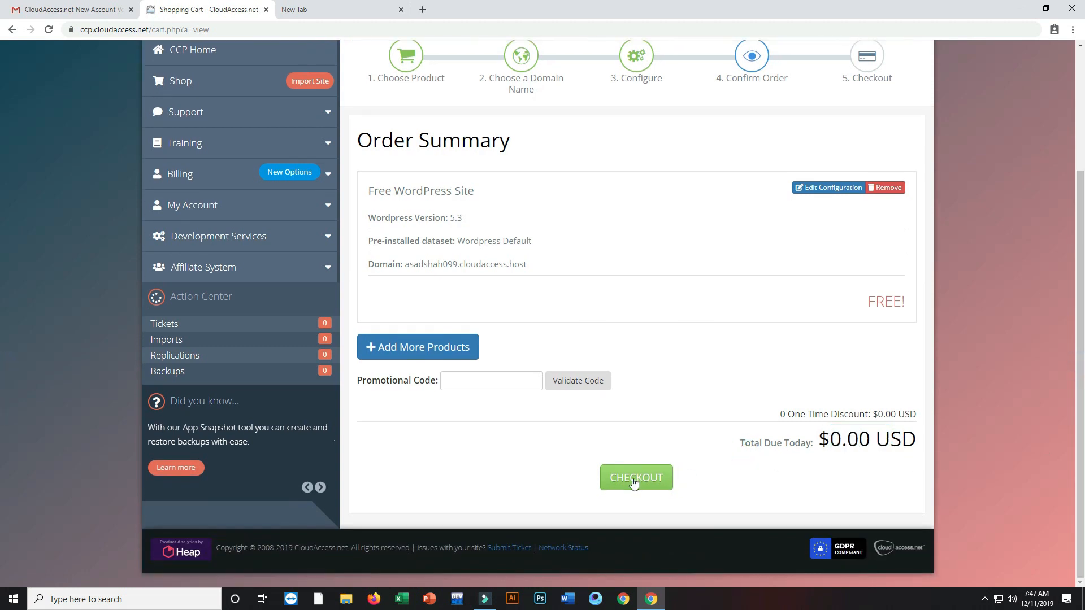
click(633, 483)
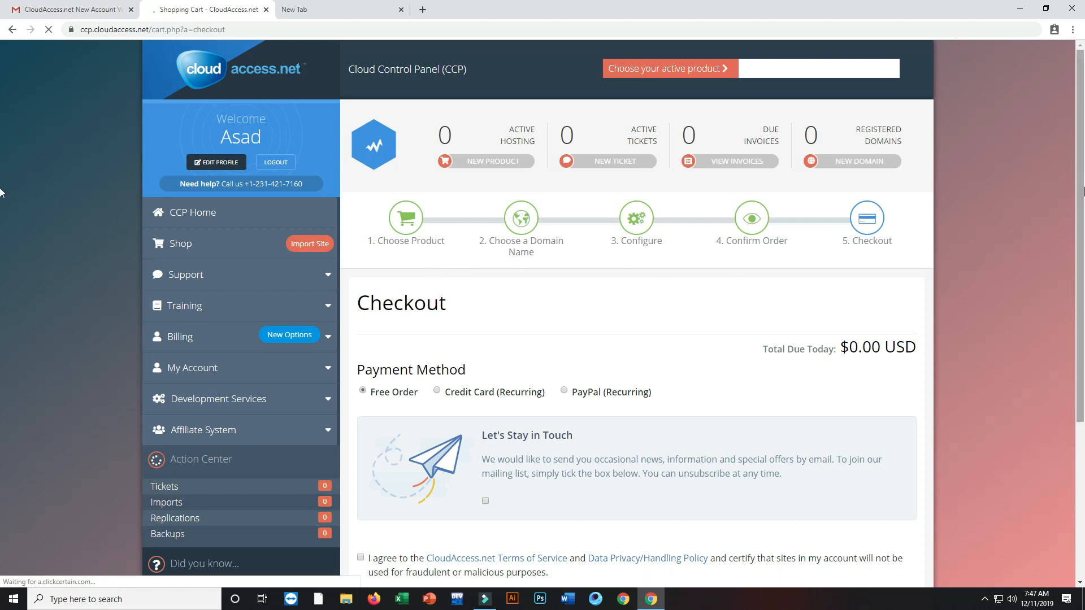
drag(1083, 191, 1083, 347)
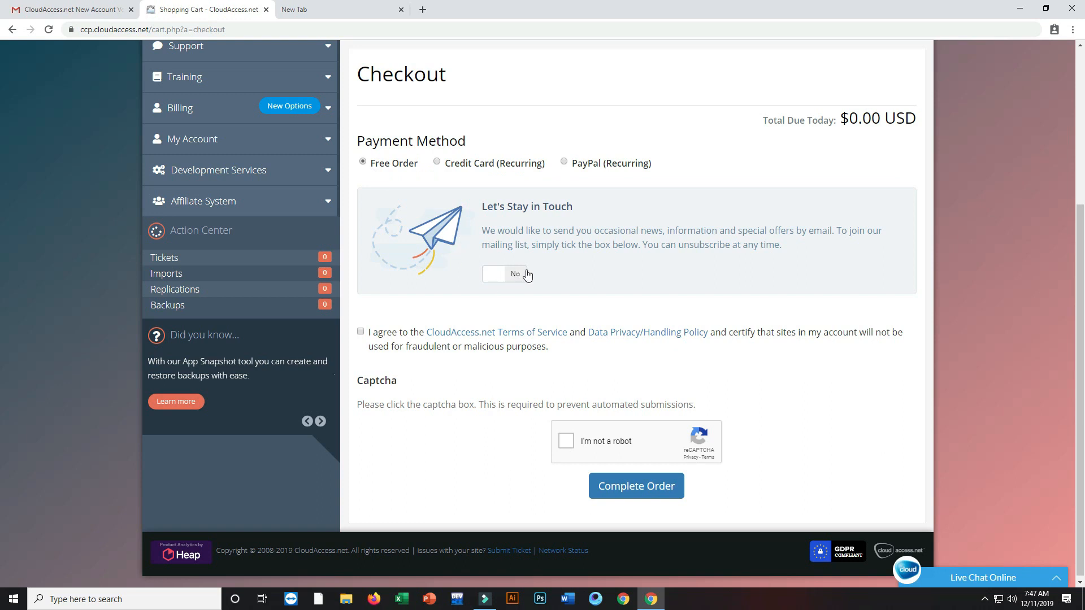
Step: Accept the terms of service, pass the 'I'm not a robot' check and complete the free order
click(361, 333)
click(567, 442)
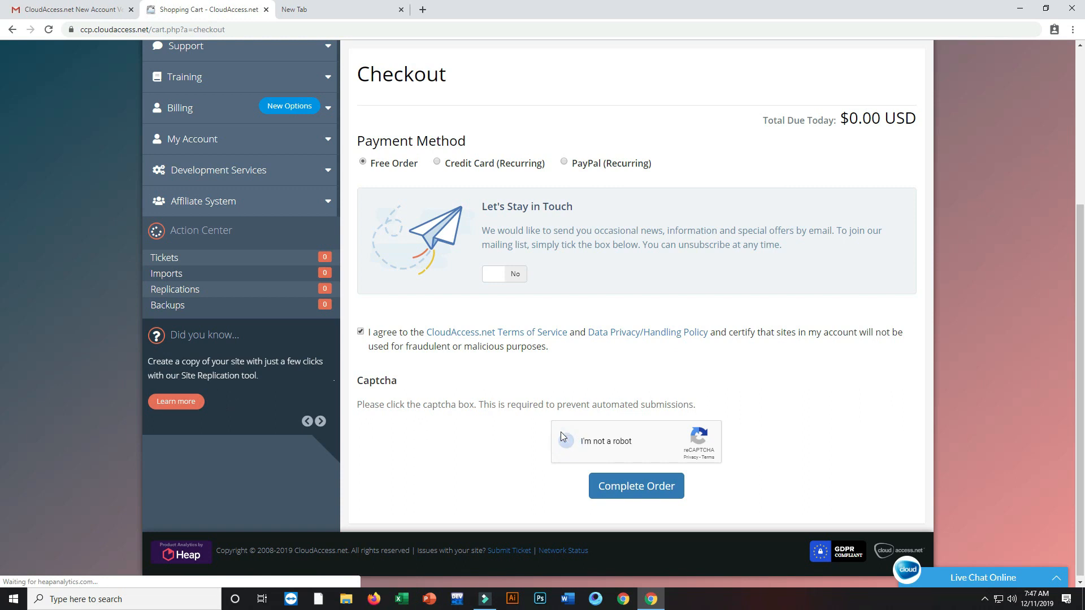
click(634, 495)
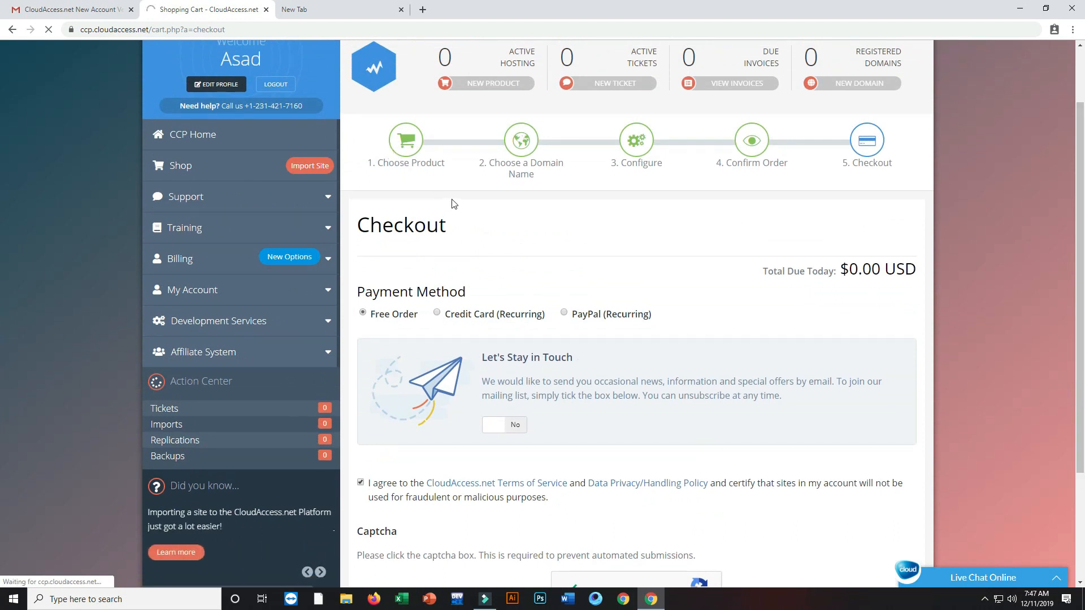
Step: Check Gmail for the verification email, then return to the checkout
click(84, 10)
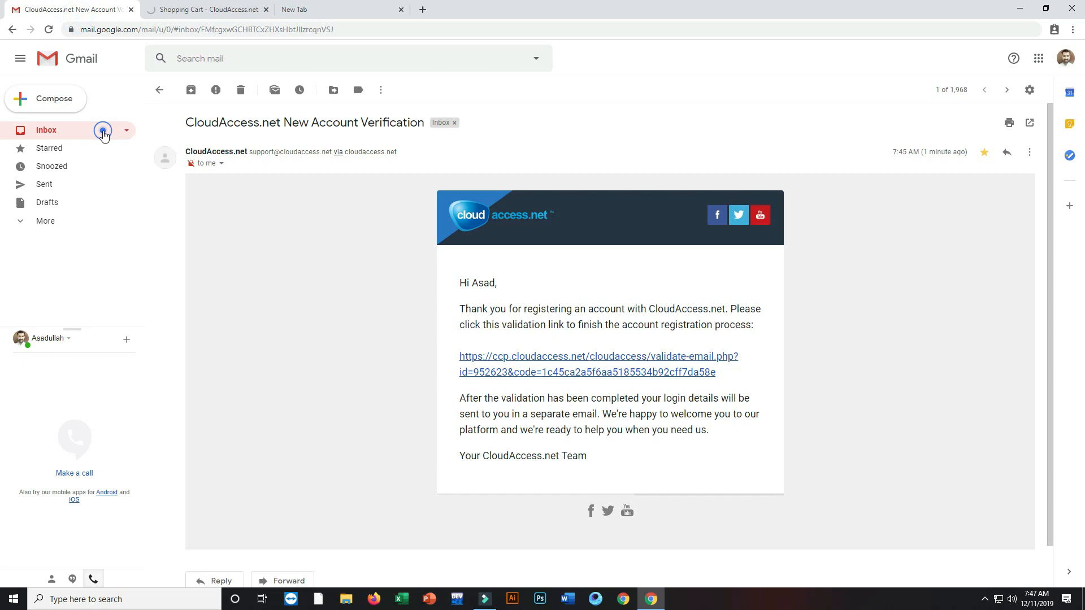
click(104, 133)
click(195, 11)
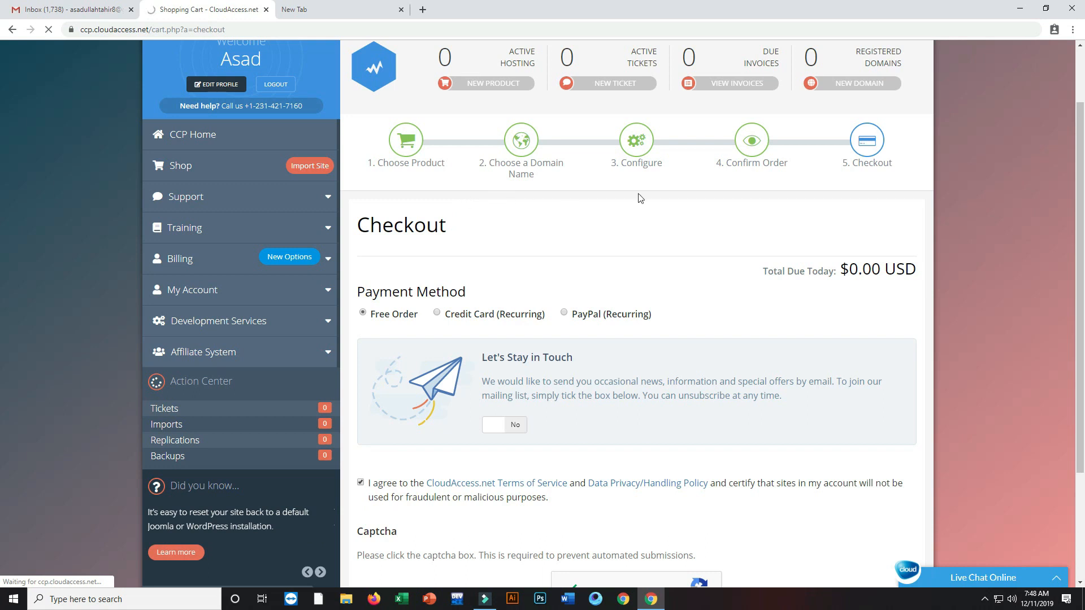
Step: Go to the Cloud Control Panel, where the Free WordPress Site is listed as Active
drag(1083, 246, 1081, 193)
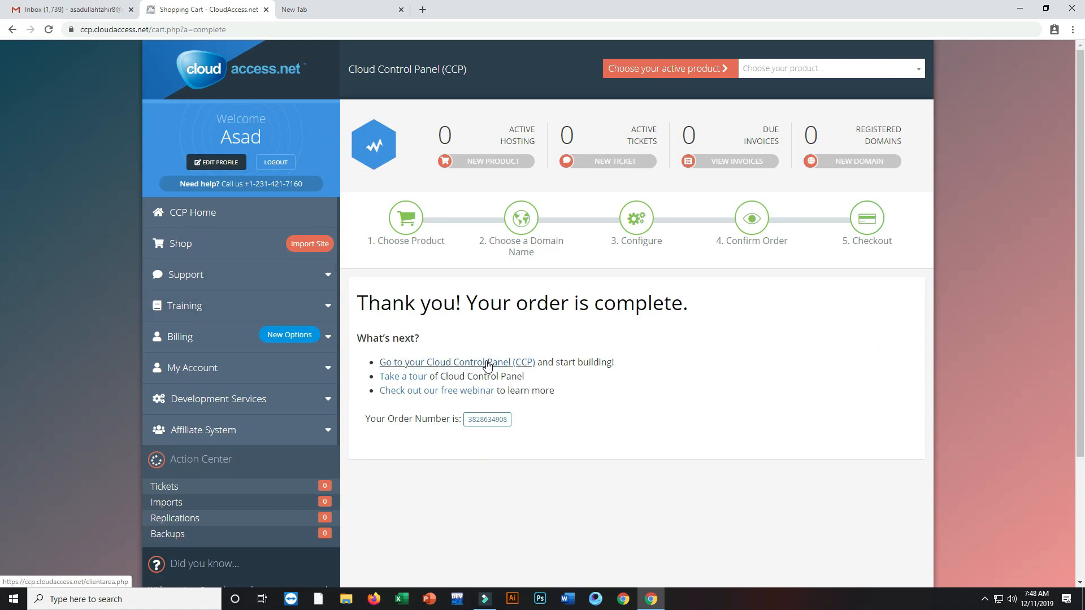
click(487, 366)
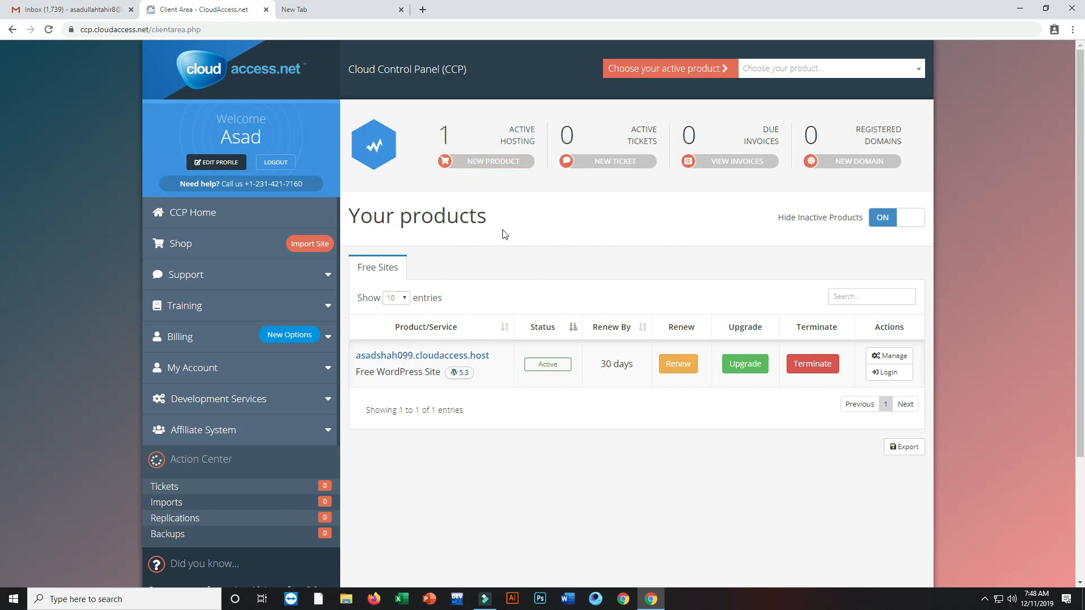
right_click(420, 356)
Step: Open the new WordPress site in a separate tab and view it
click(461, 368)
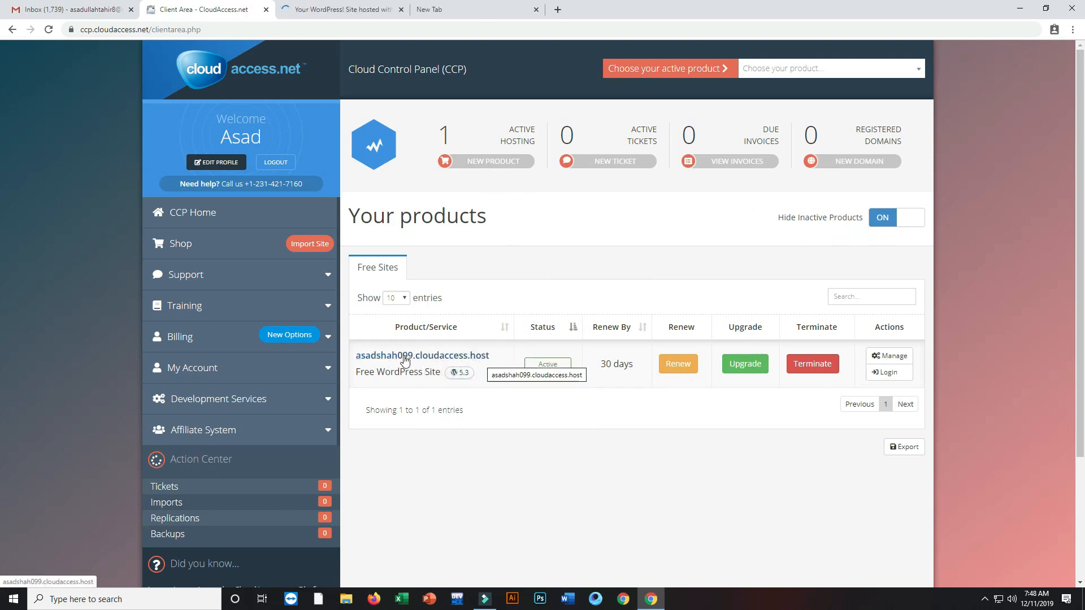
click(74, 16)
click(178, 10)
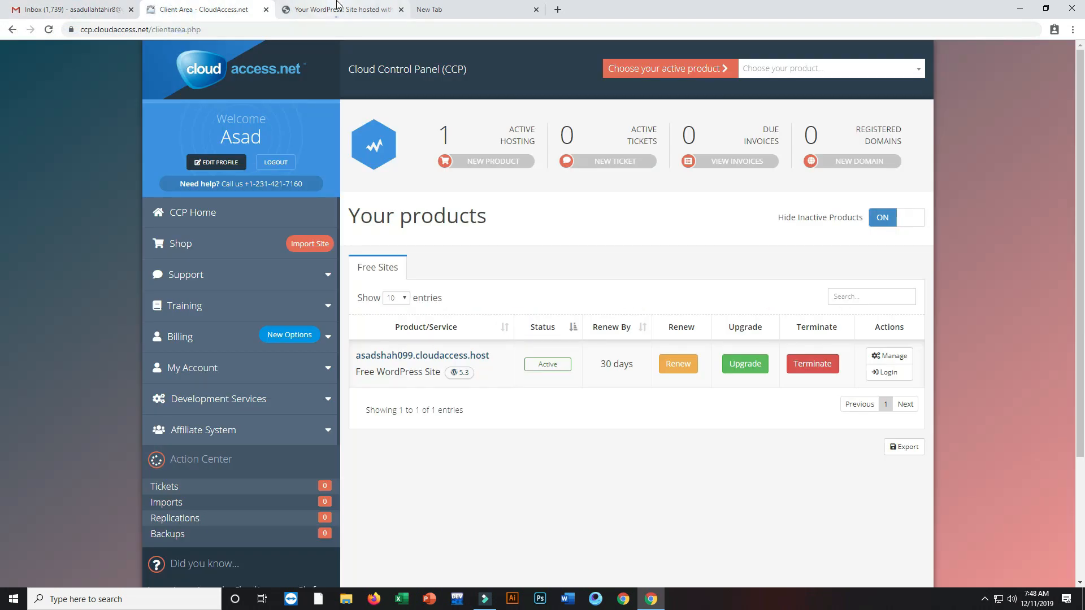
click(337, 9)
Step: Load wpwarehouse.live in the empty new tab
click(430, 6)
click(333, 30)
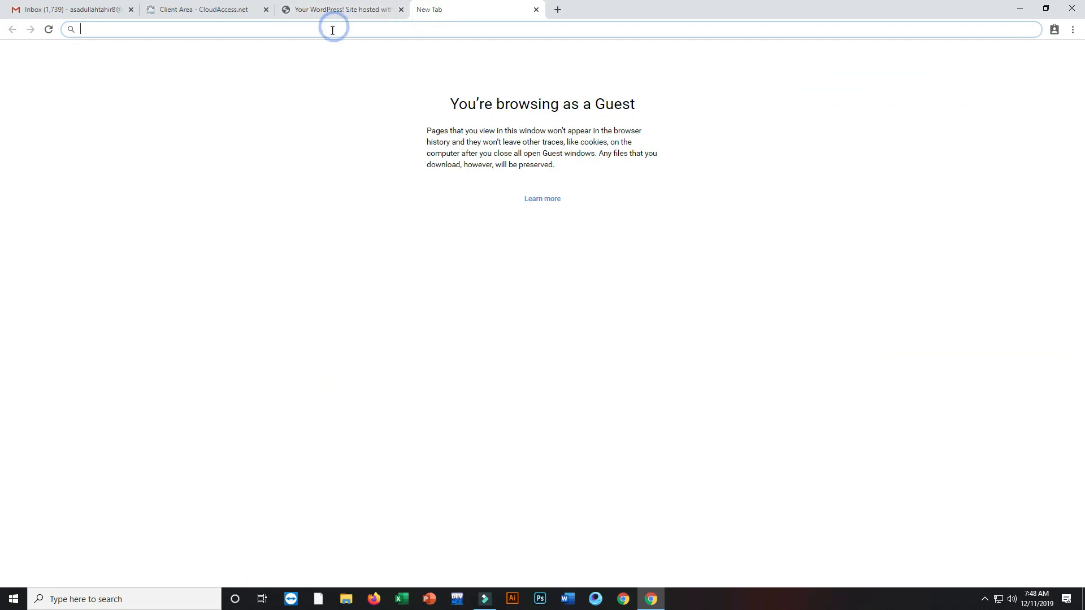
text(wpwarehouse.)
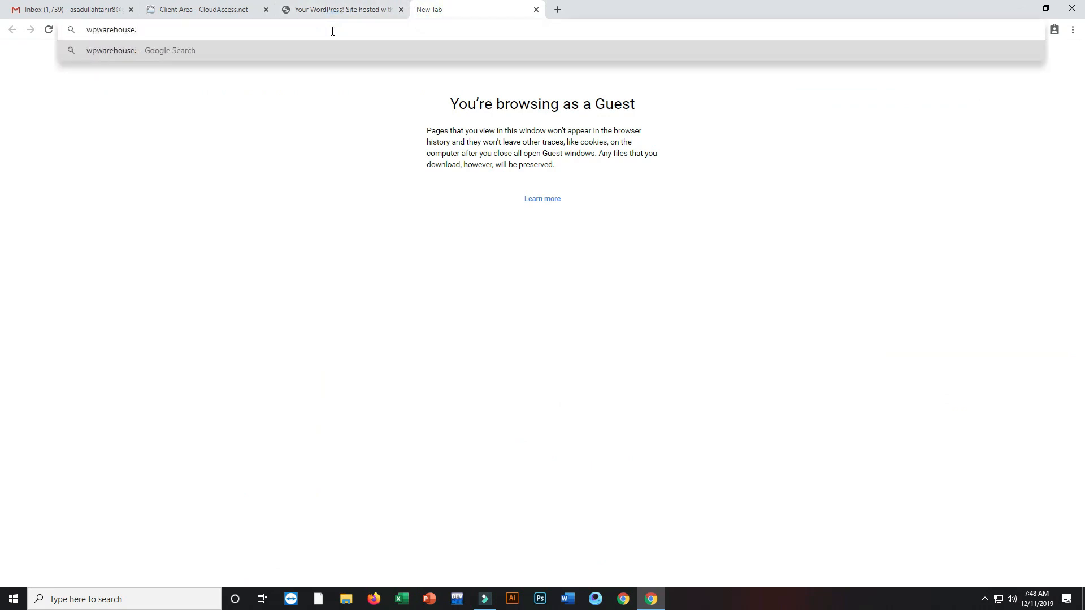
text(live)
key(Return)
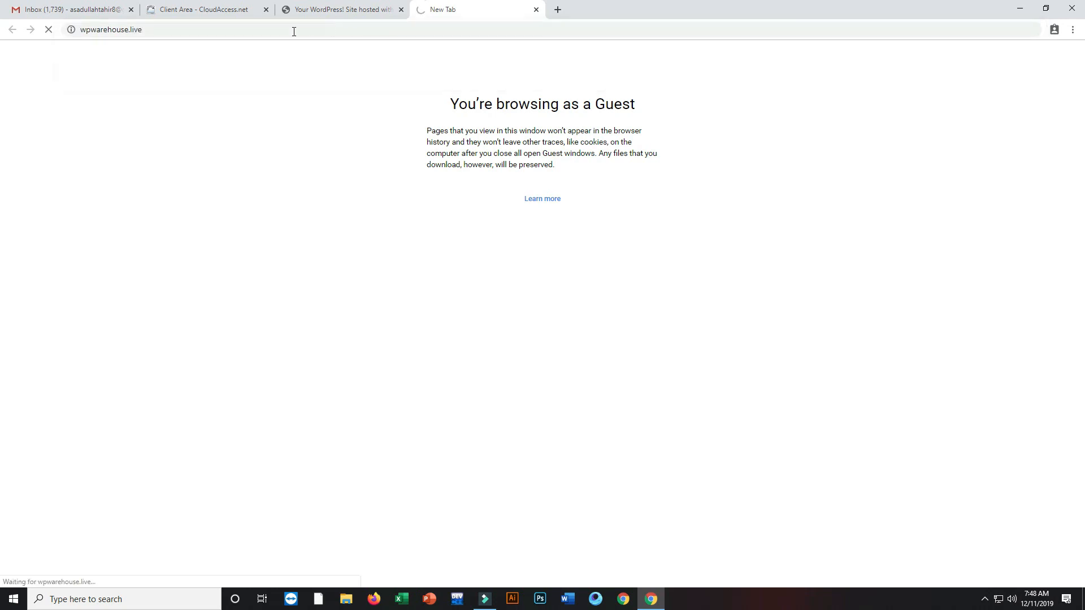
click(559, 9)
click(465, 11)
click(160, 29)
mouse_move(161, 29)
mouse_down()
mouse_move(78, 30)
mouse_move(155, 31)
mouse_up()
Step: Check the new site's front-page address, then use Login in the Client Area to open its WordPress admin
click(349, 12)
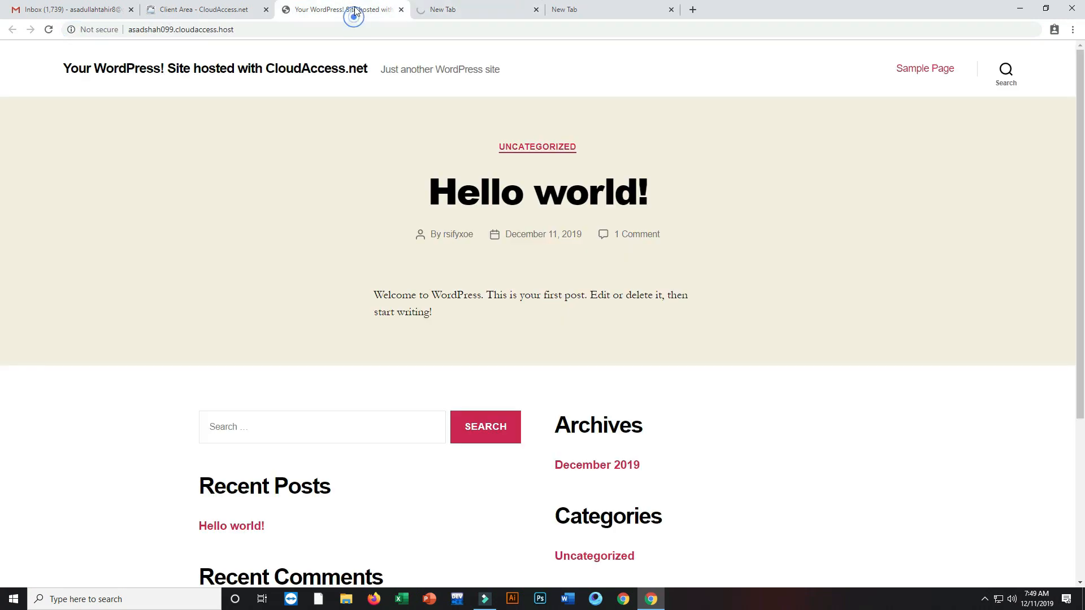
drag(248, 30, 148, 30)
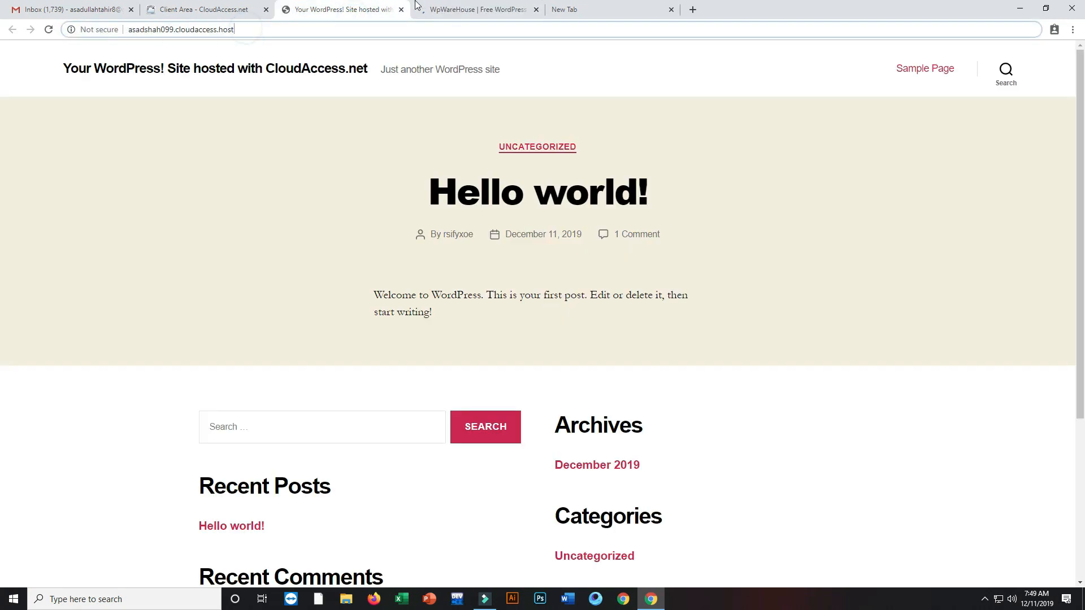
click(479, 11)
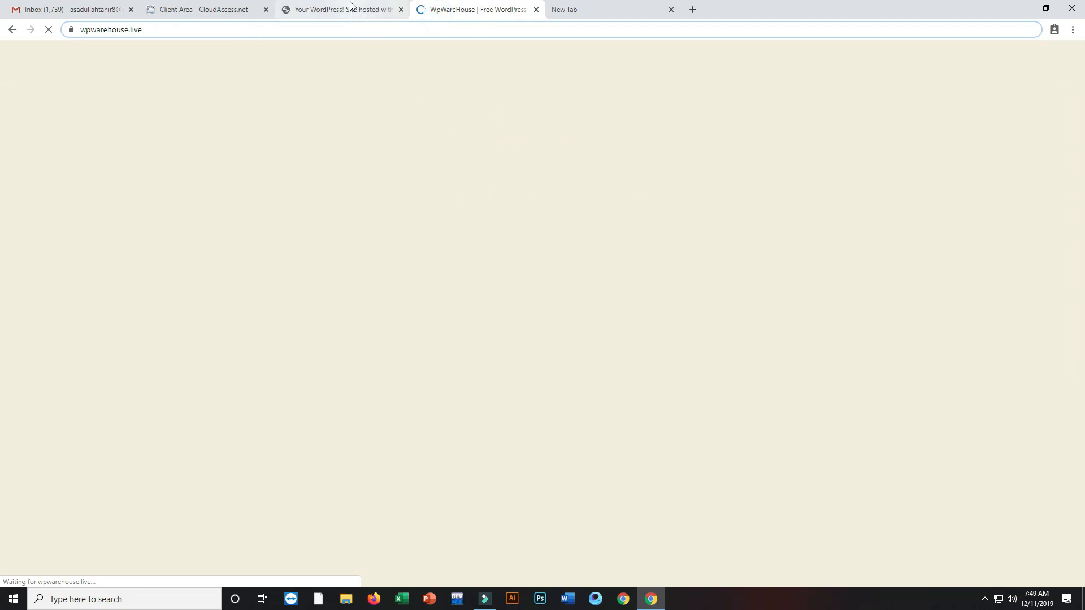
click(349, 11)
click(203, 10)
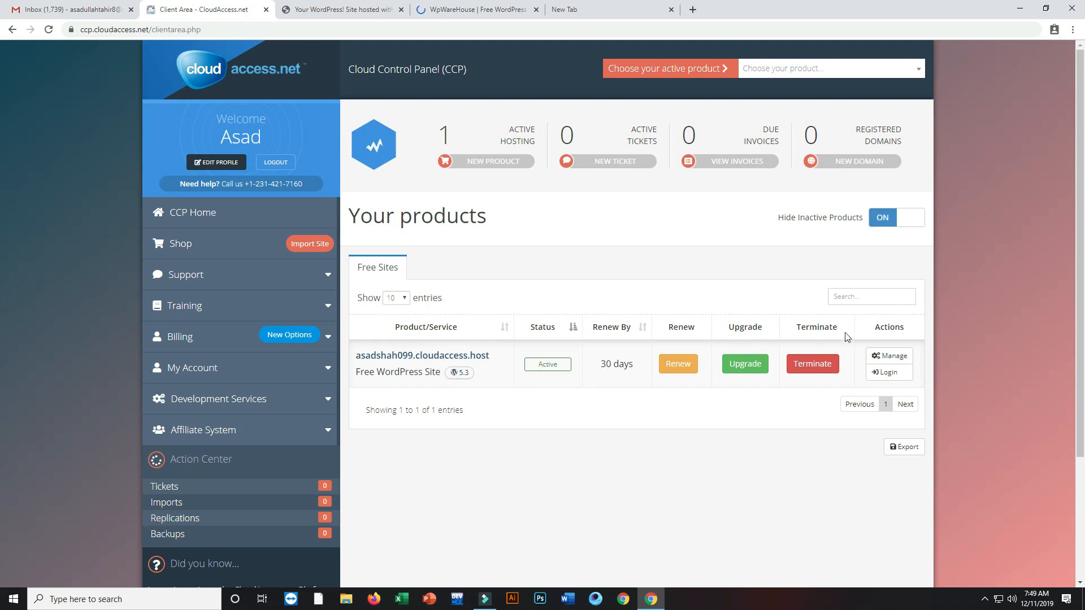
click(896, 376)
click(888, 374)
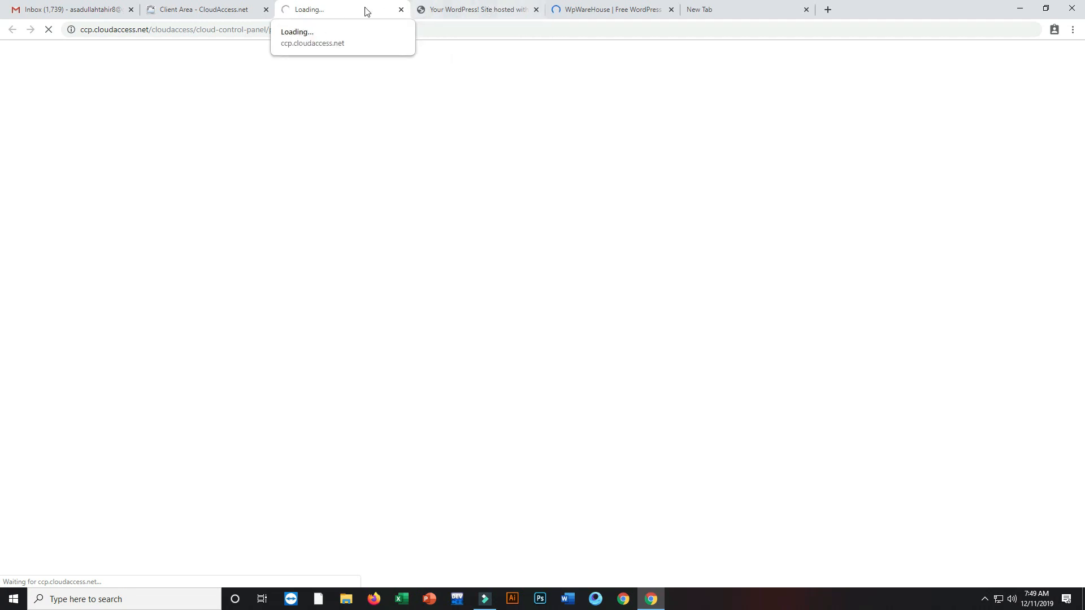
Step: Close the site's front page and the WpWareHouse tabs, leaving the WordPress admin Dashboard showing
click(489, 10)
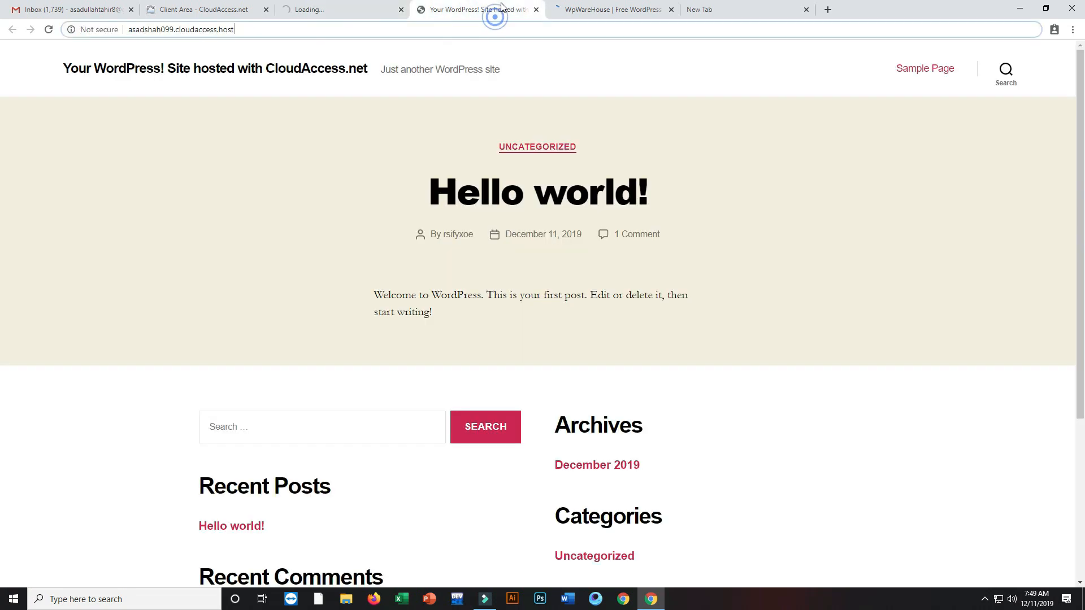
click(535, 10)
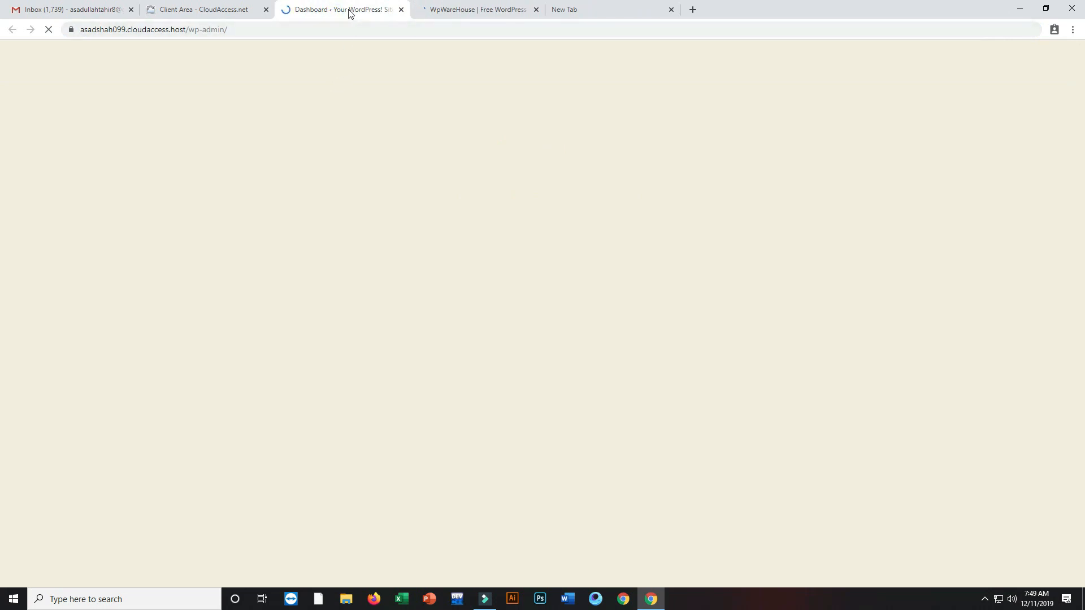
click(477, 9)
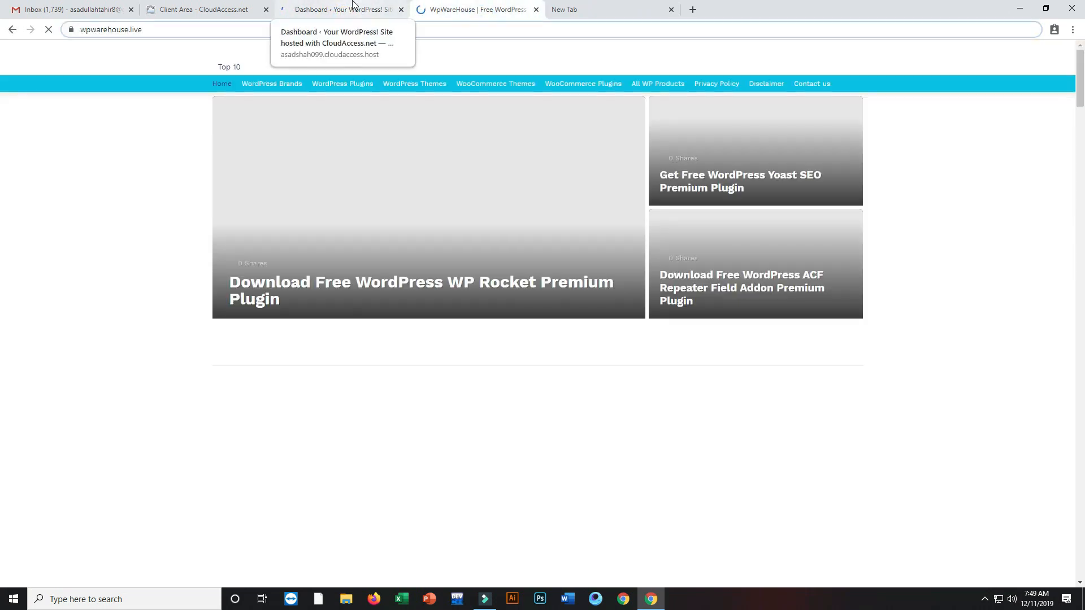
click(352, 3)
click(200, 7)
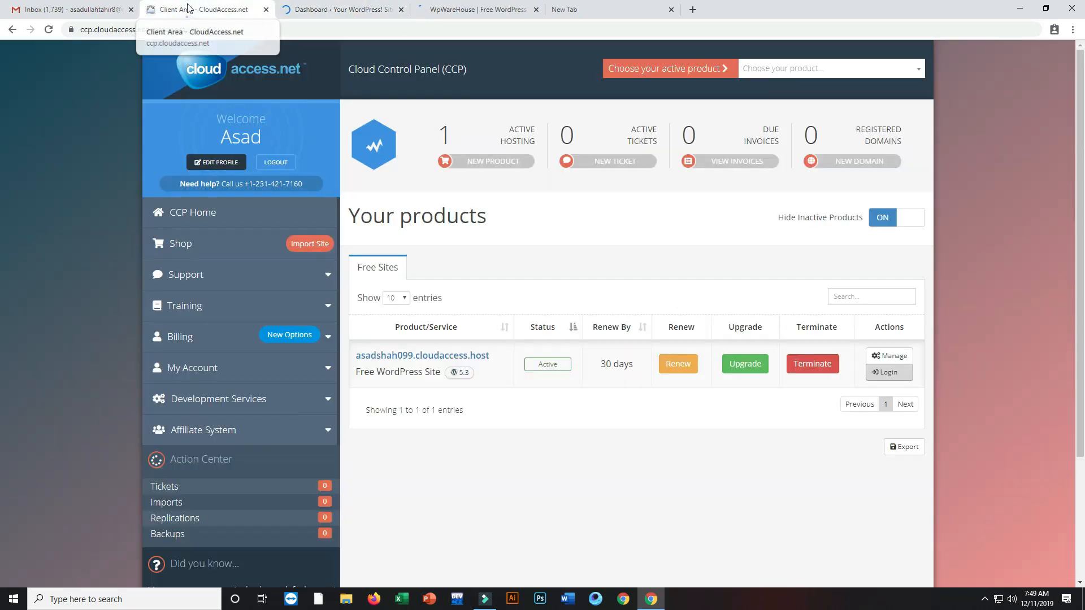
click(330, 5)
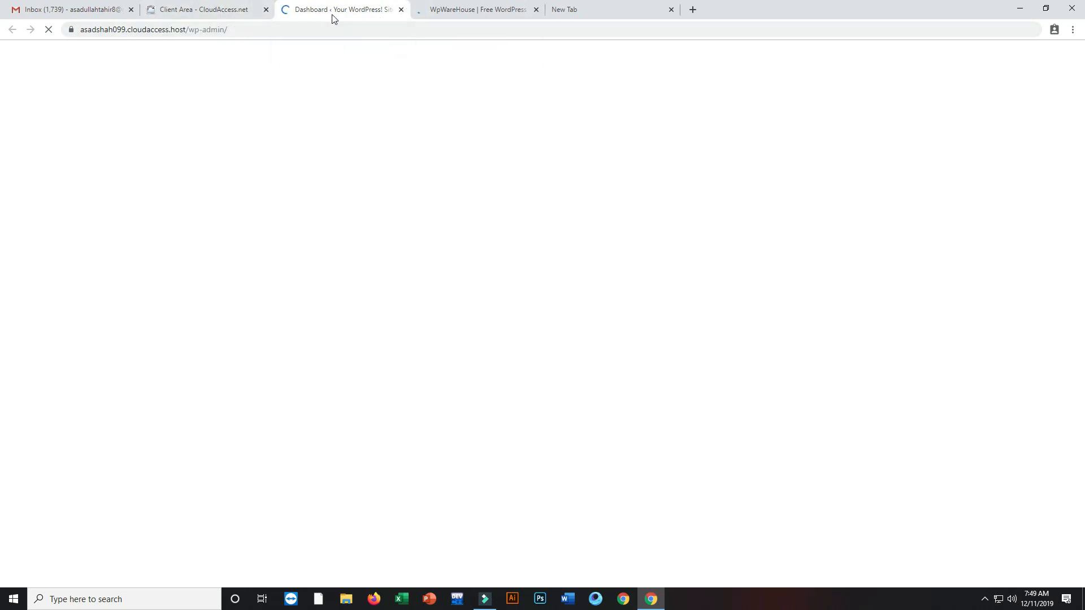
click(436, 9)
click(537, 11)
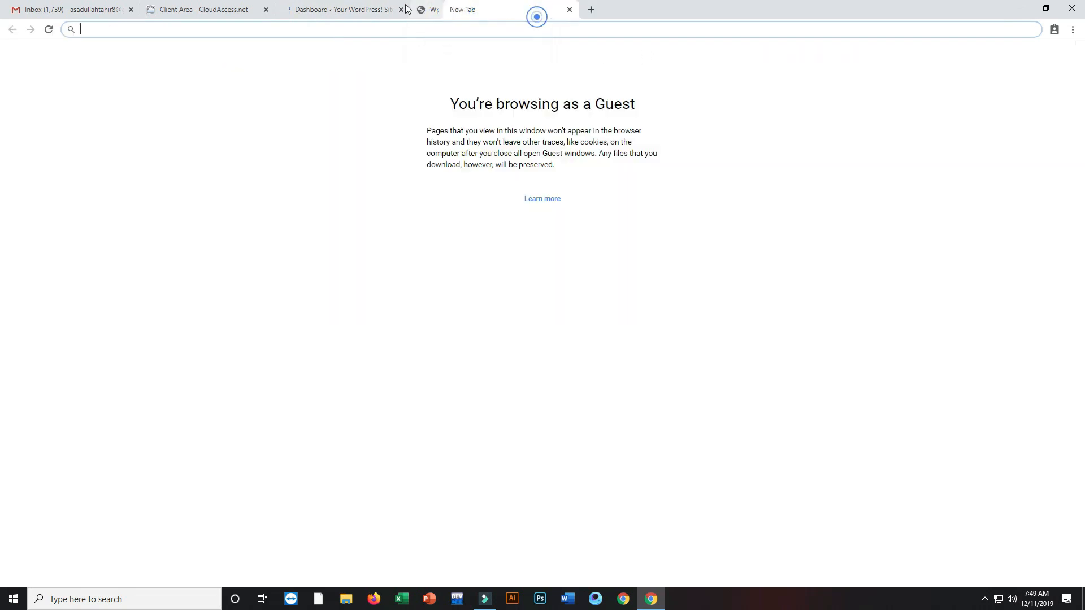
click(337, 10)
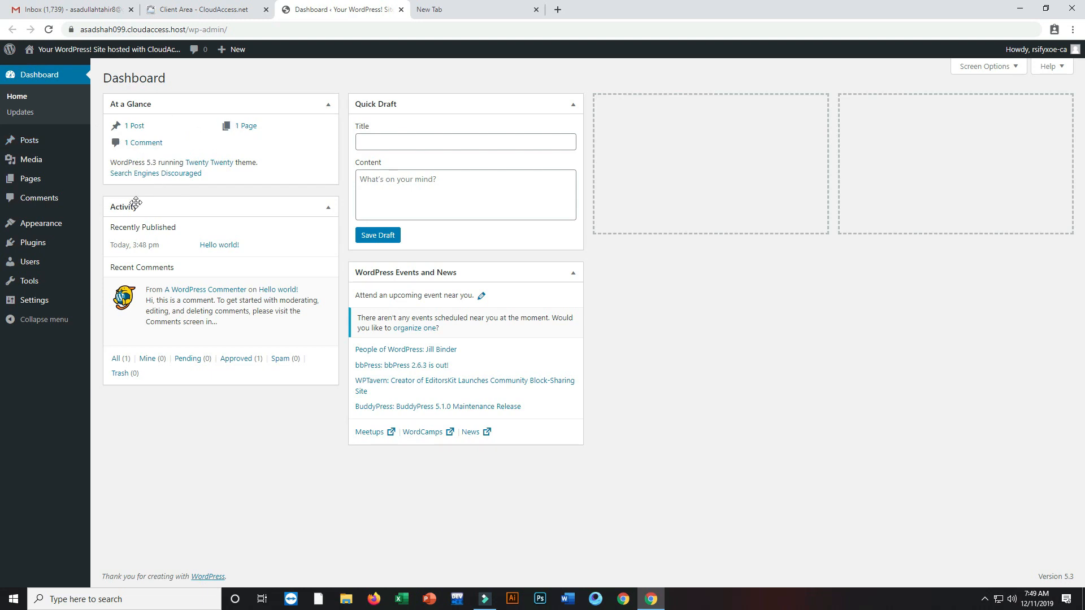
Step: View all posts, then open Appearance › Themes showing 4 themes with Twenty Twenty active
mouse_move(141, 54)
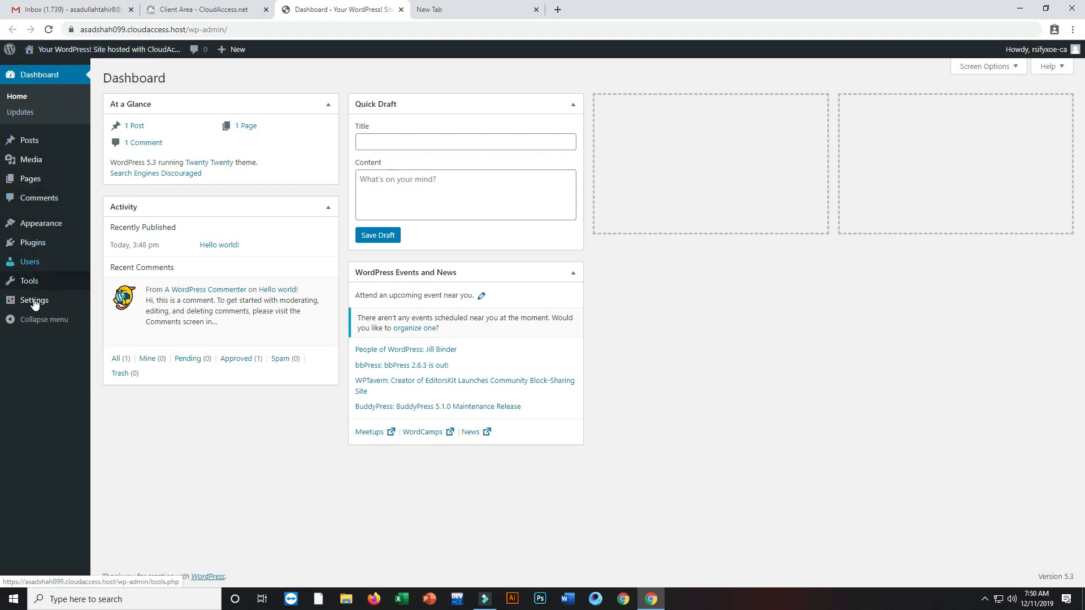
click(28, 139)
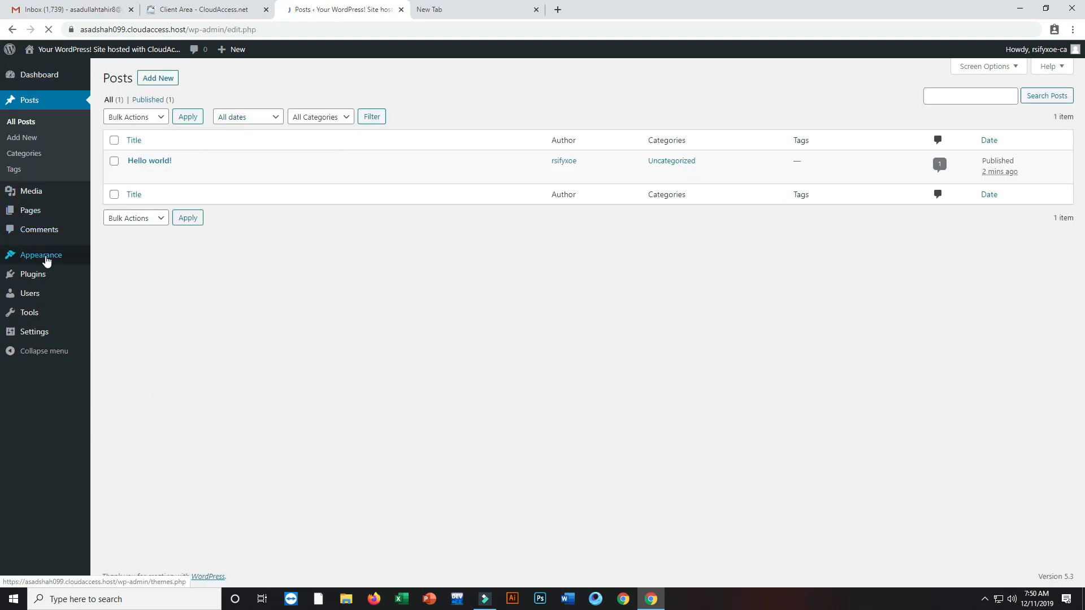
mouse_move(77, 263)
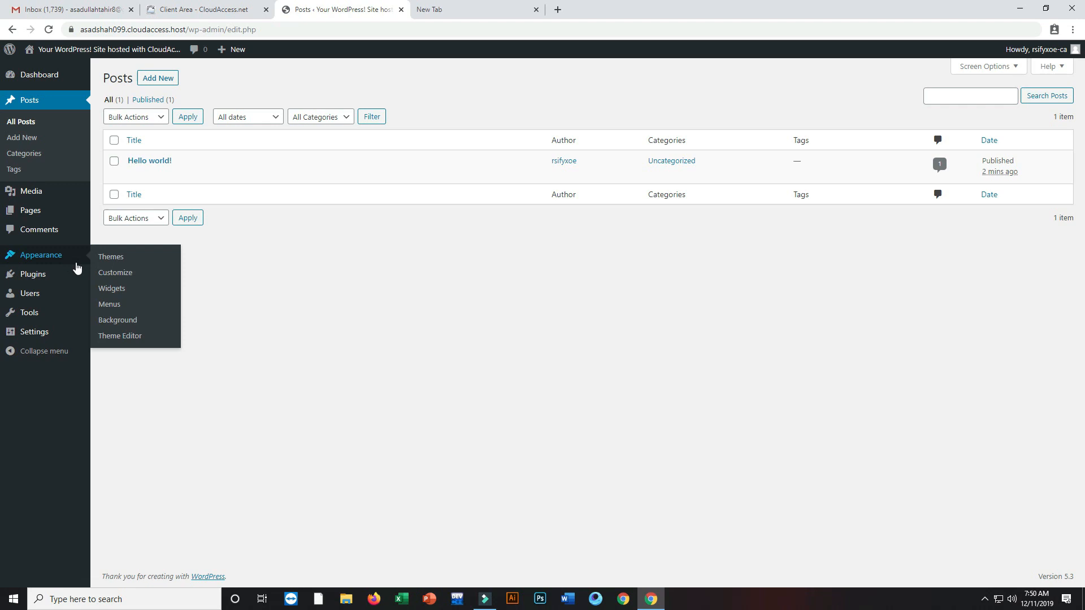
click(131, 259)
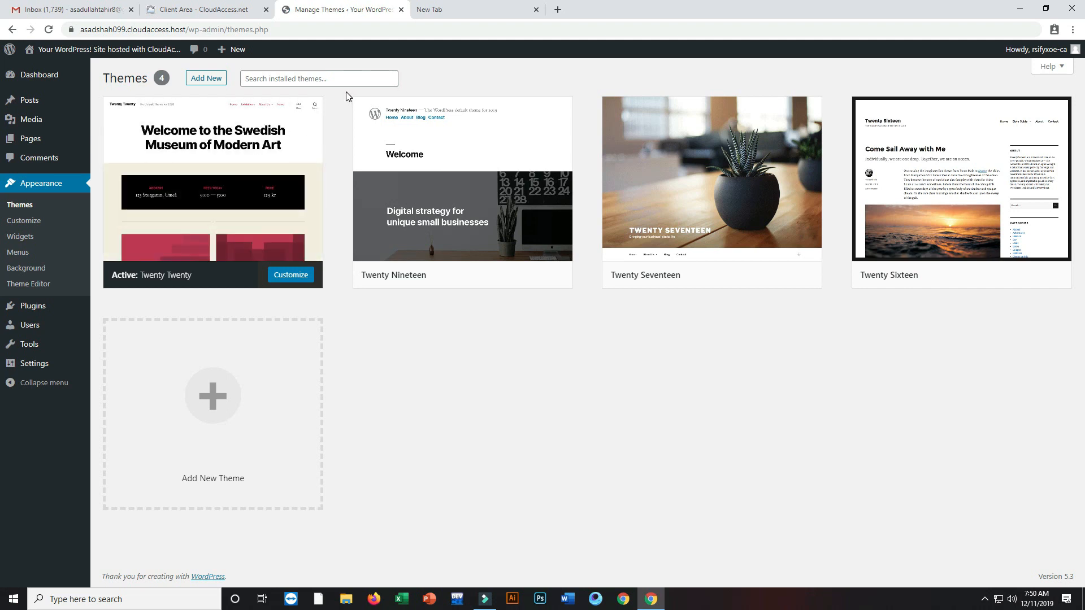
Step: Load wpwarehouse.live in the empty new tab
click(434, 14)
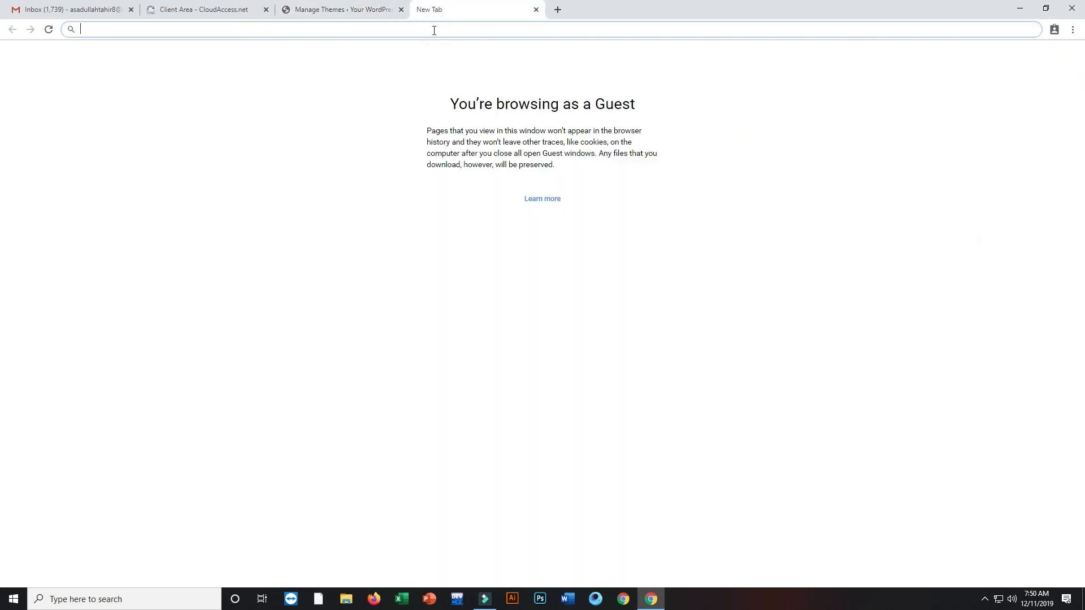
text(wpwarehouse.live)
key(Return)
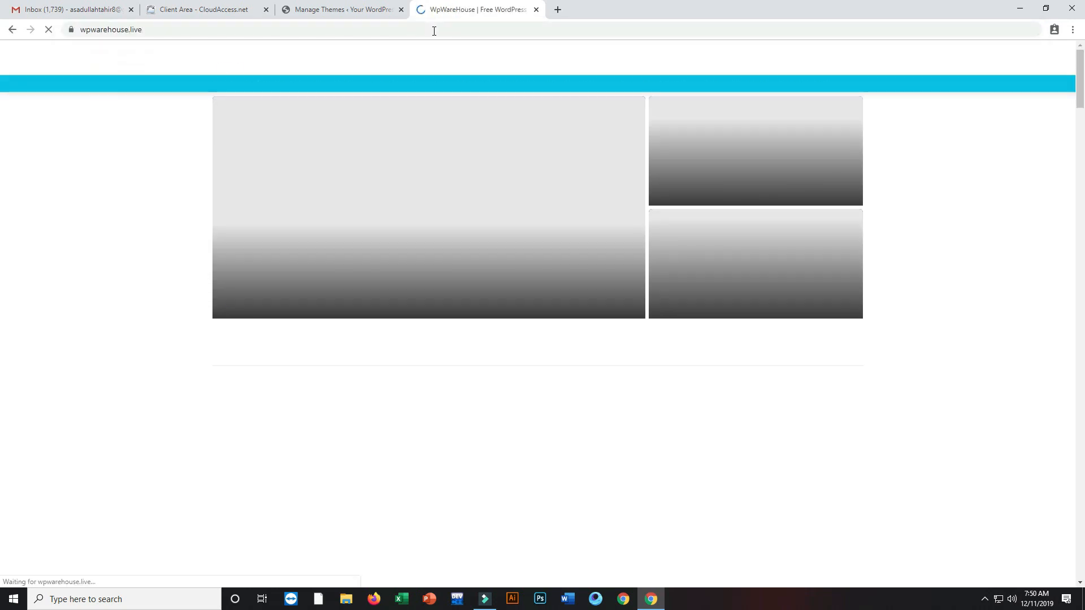
click(559, 12)
click(467, 12)
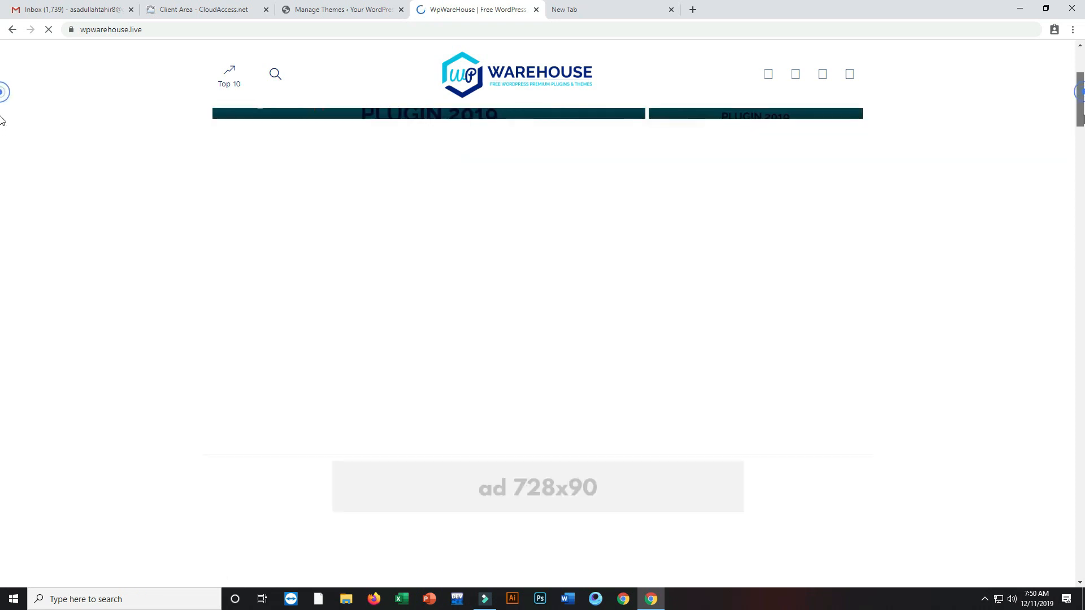
Step: Scroll through the WpWareHouse plugins and themes site, then close its tab
click(145, 32)
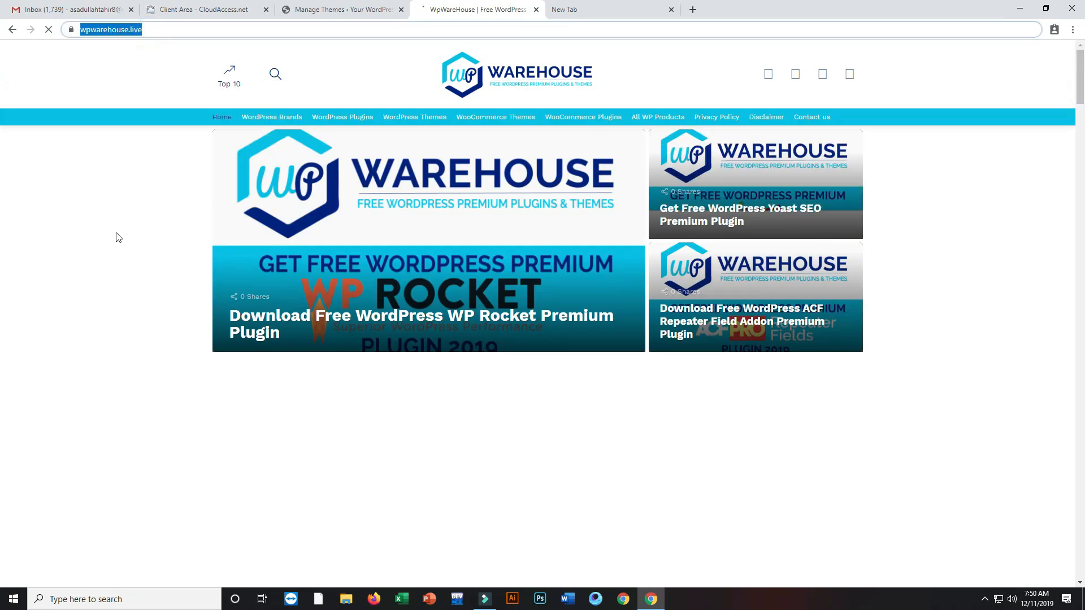
click(403, 29)
mouse_move(1080, 86)
mouse_down()
mouse_move(1081, 232)
mouse_move(1080, 82)
mouse_up()
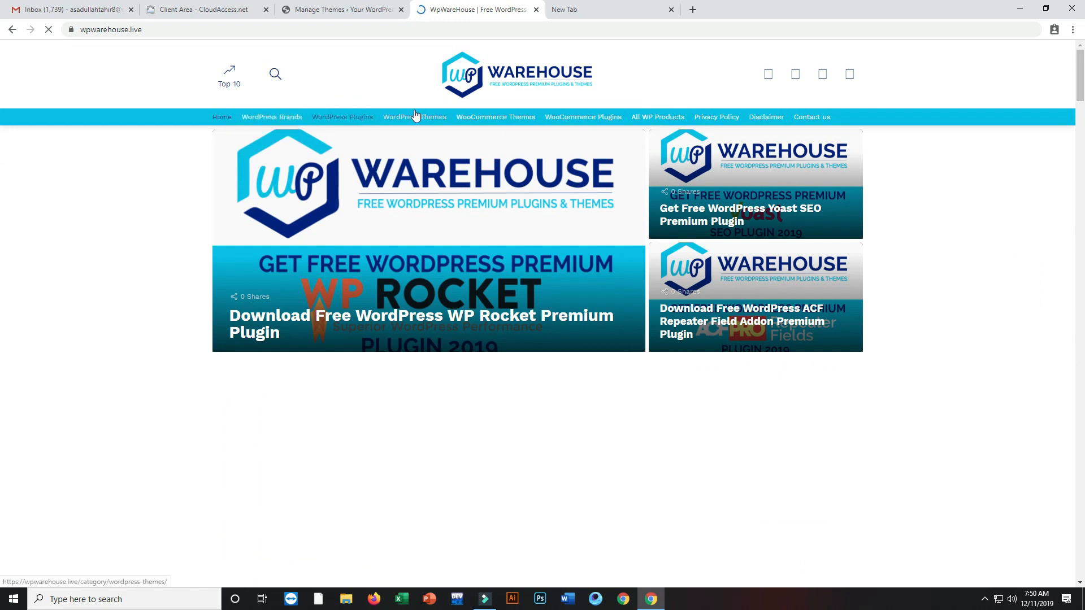
drag(1080, 85, 2, 43)
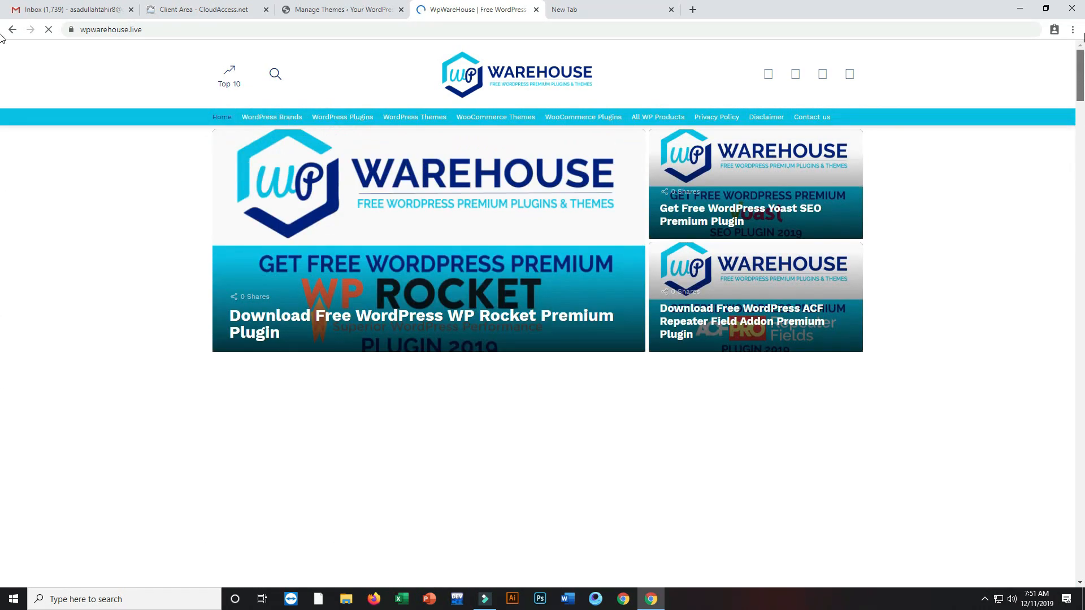
click(536, 10)
click(373, 10)
click(174, 10)
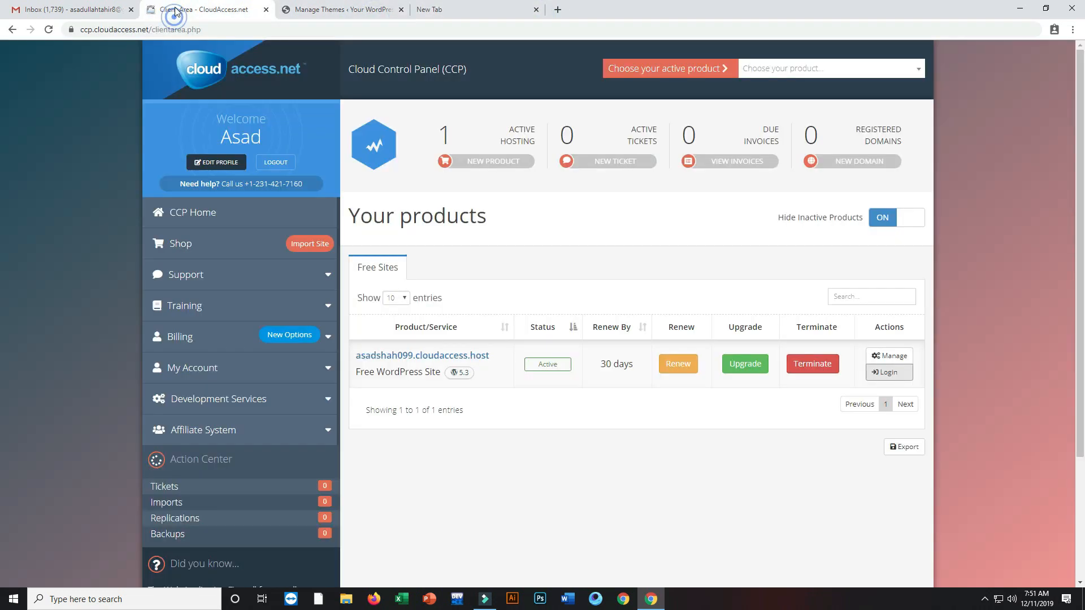
click(56, 10)
click(173, 10)
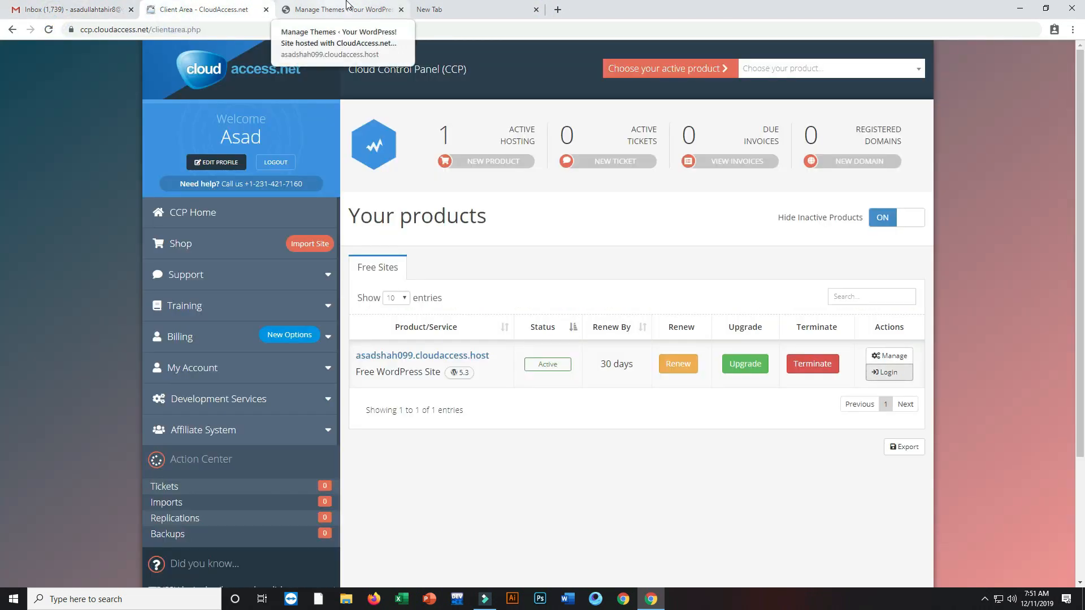
click(346, 10)
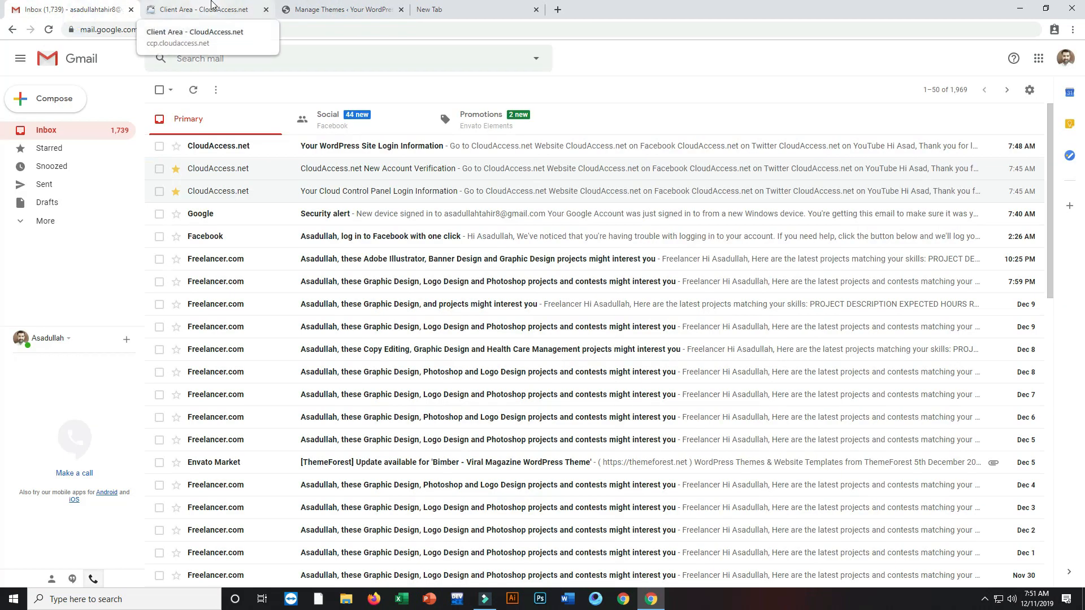
click(197, 7)
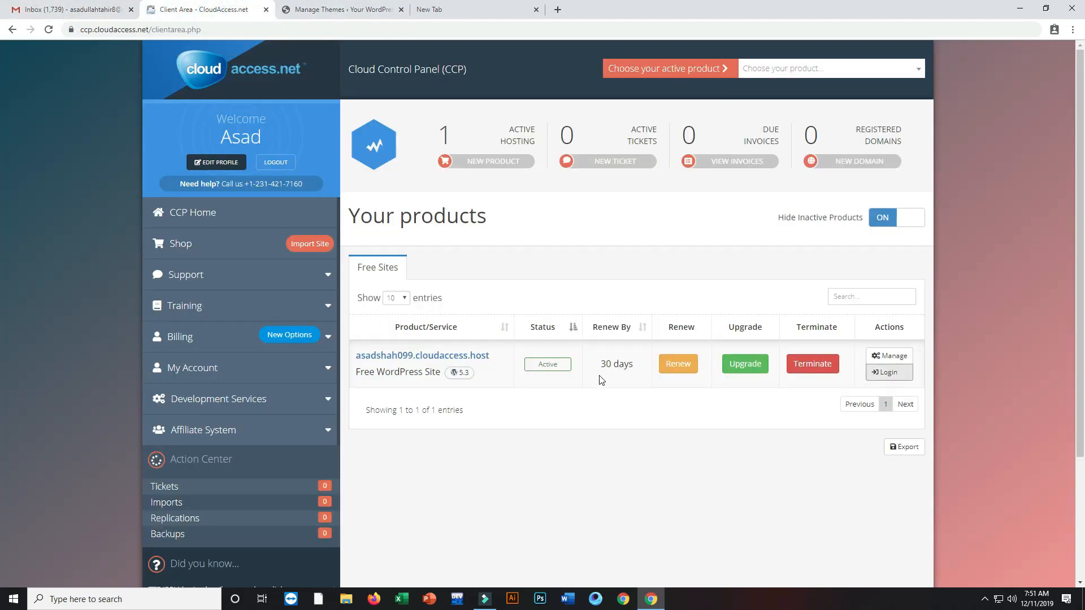